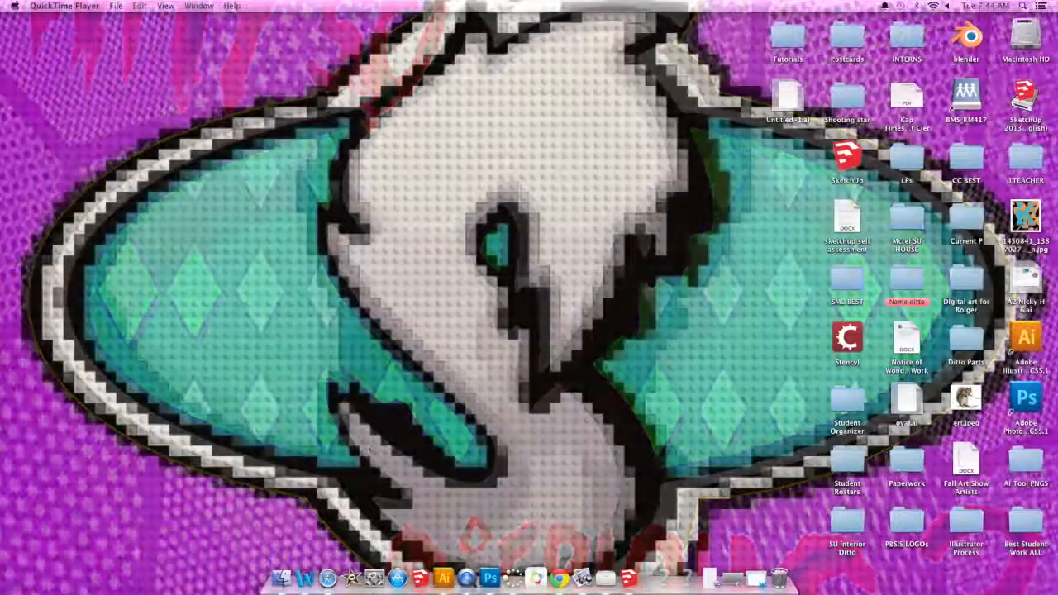
Launch SketchUp from the SketchUp 2013 folder in Applications and start a new model from the welcome window.
left_click(281, 577)
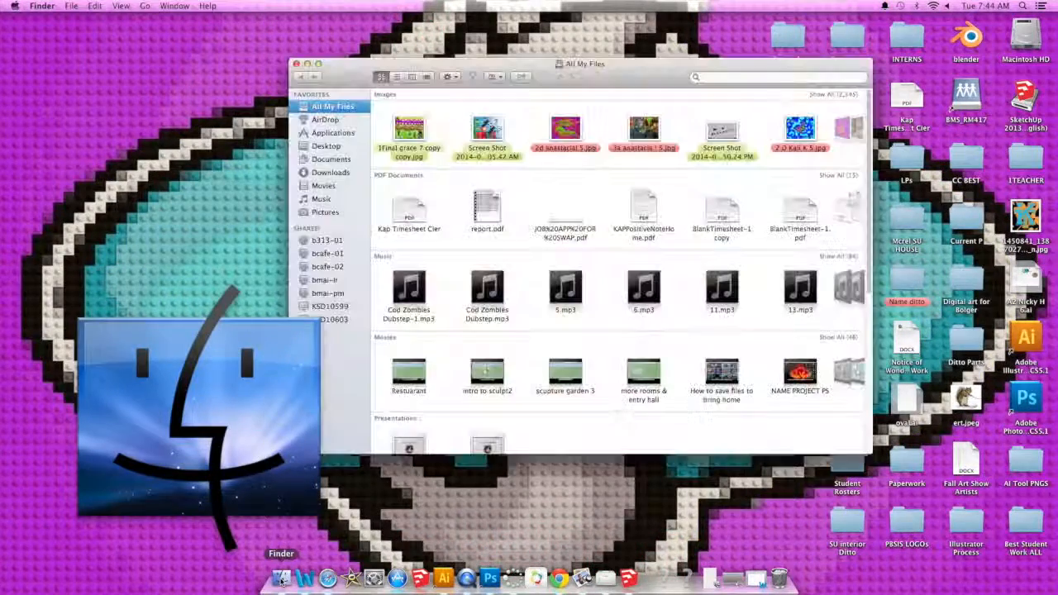
left_click(347, 134)
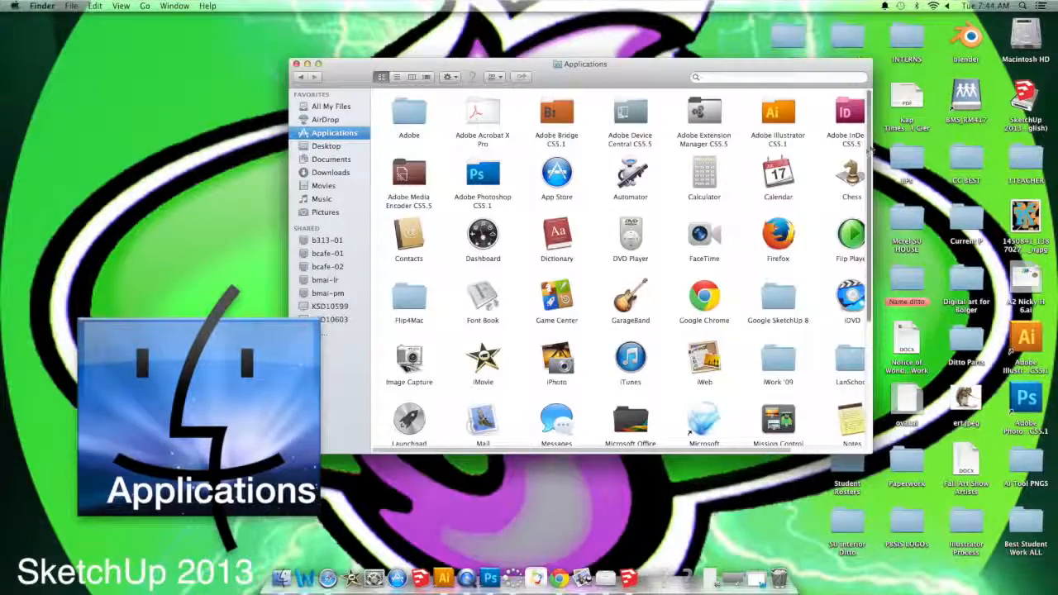
left_click_drag(868, 149, 864, 274)
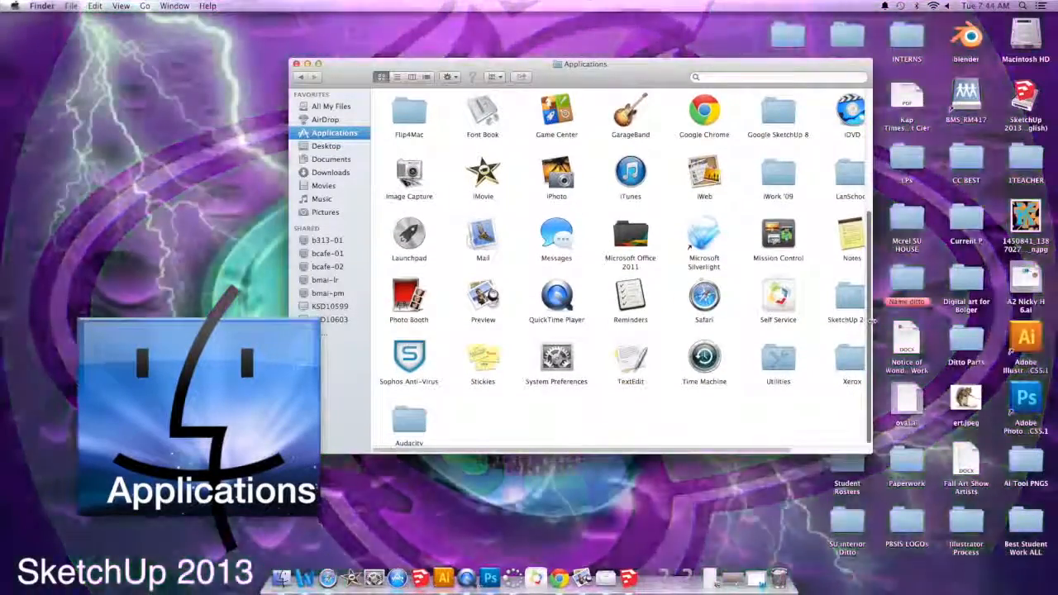
left_click_drag(872, 321, 951, 322)
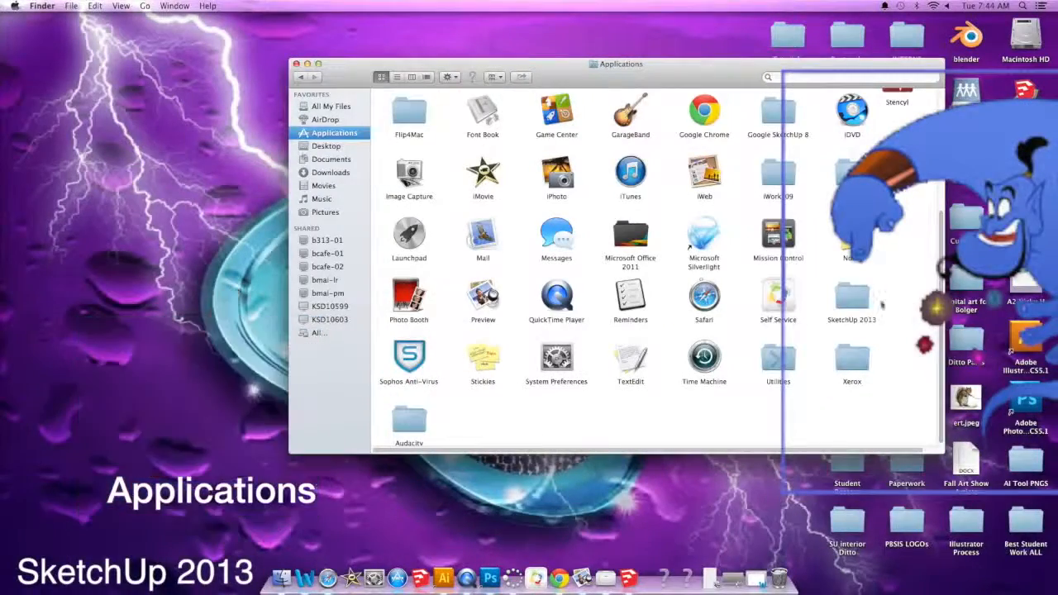
double_click(847, 301)
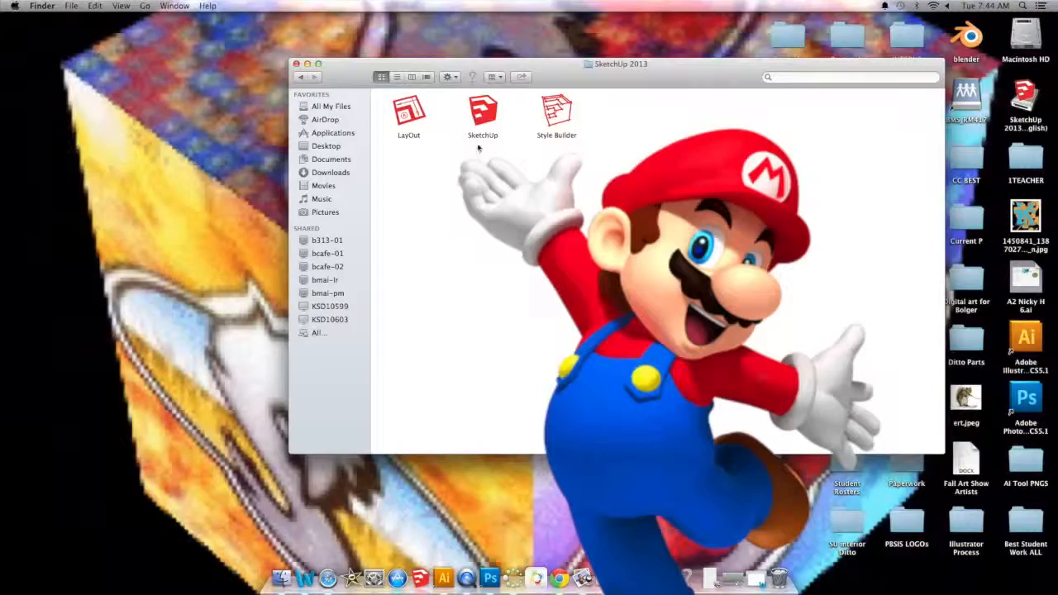
double_click(485, 116)
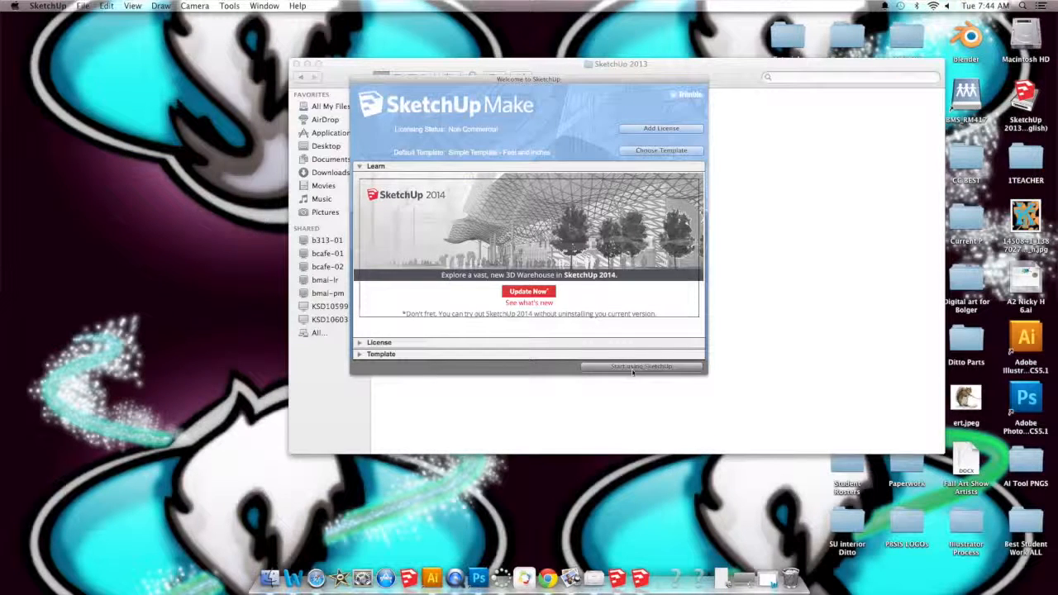
left_click(633, 369)
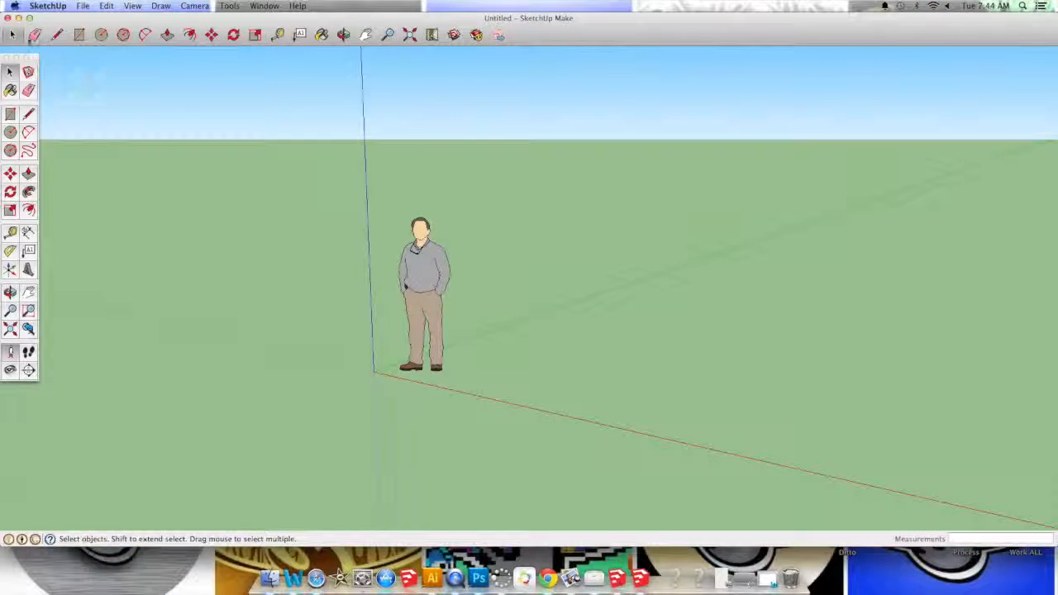
Close the floating tool palette over the drawing area.
left_click(7, 58)
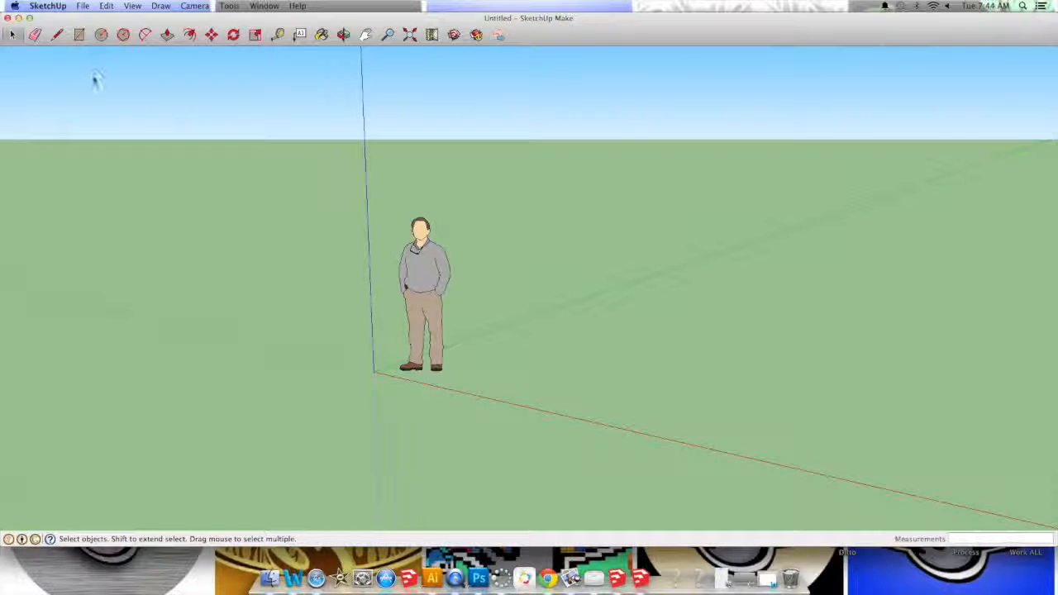
left_click(74, 62)
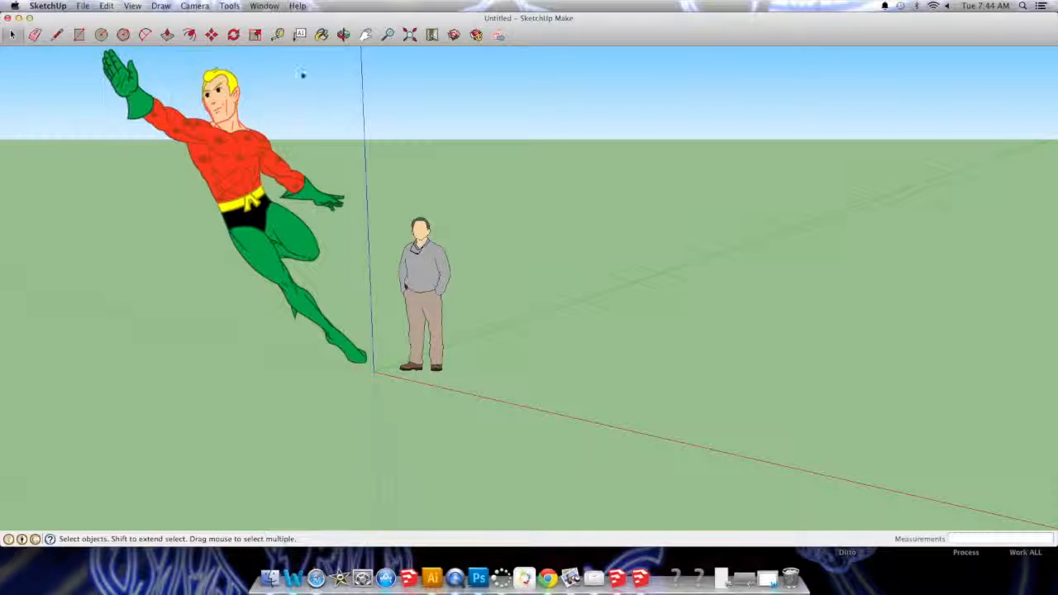
Draw a ground rectangle about 9' 10" by 13' 1" beside the figure and pull it up about 7' 8" into a box.
left_click(343, 34)
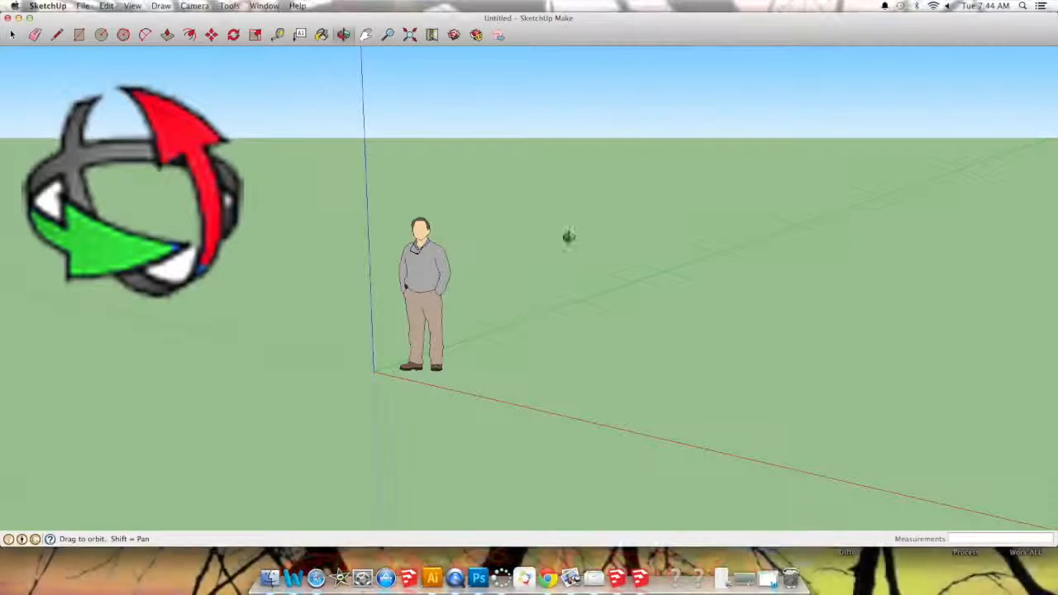
mouse_move(567, 237)
left_mouse_down()
mouse_move(399, 231)
mouse_move(364, 189)
mouse_move(394, 173)
mouse_move(476, 227)
mouse_move(565, 252)
left_mouse_up()
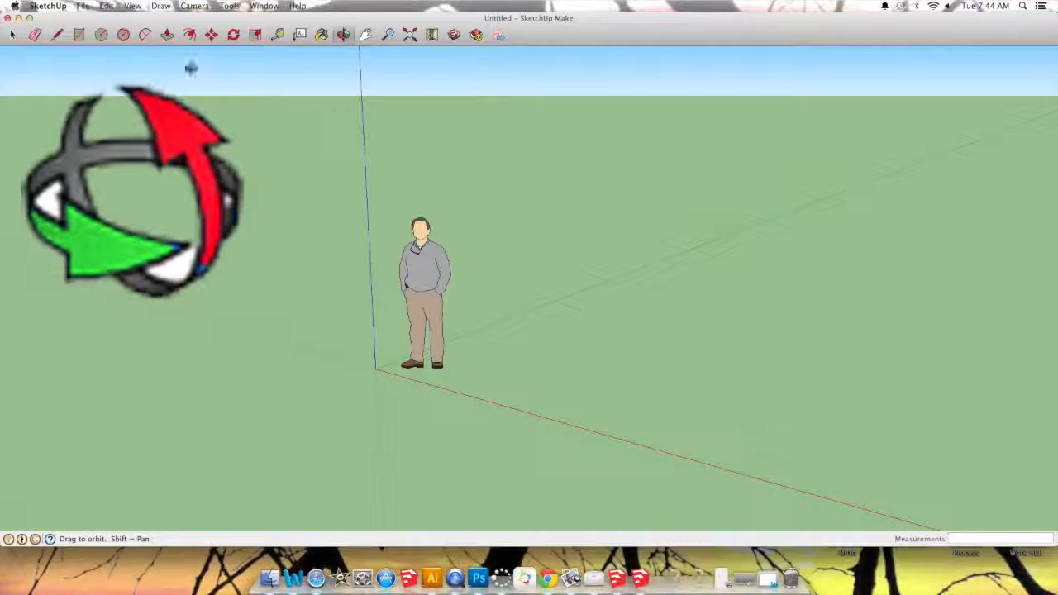
left_click(79, 35)
left_click(518, 316)
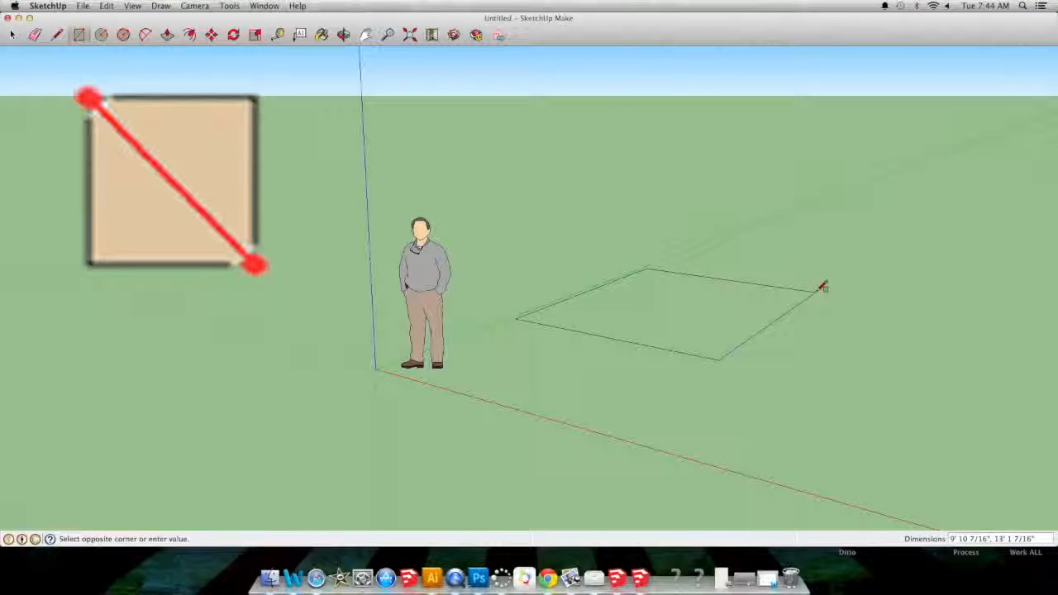
left_click(820, 288)
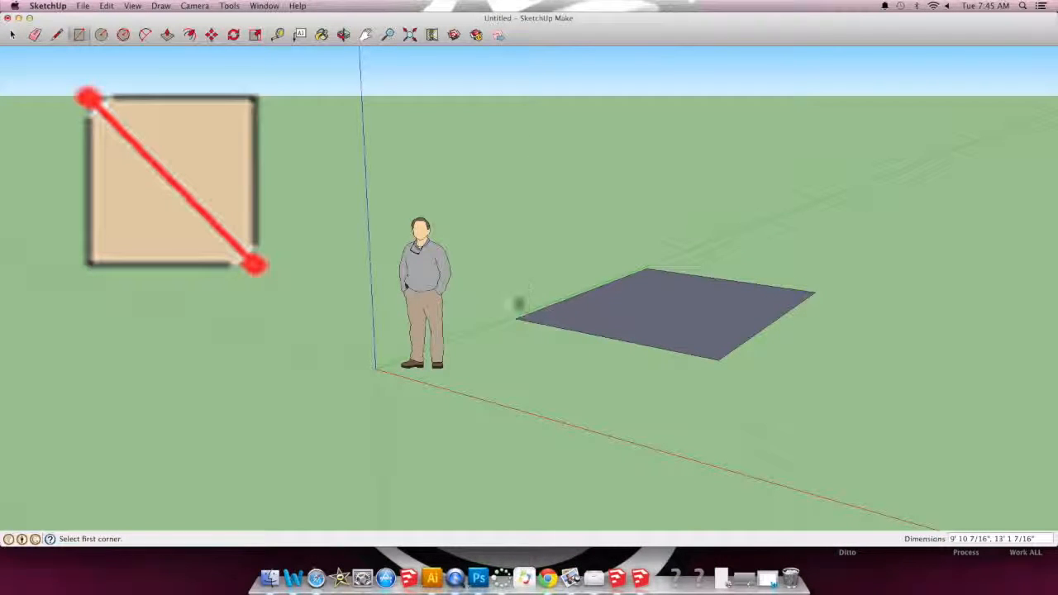
left_click(167, 35)
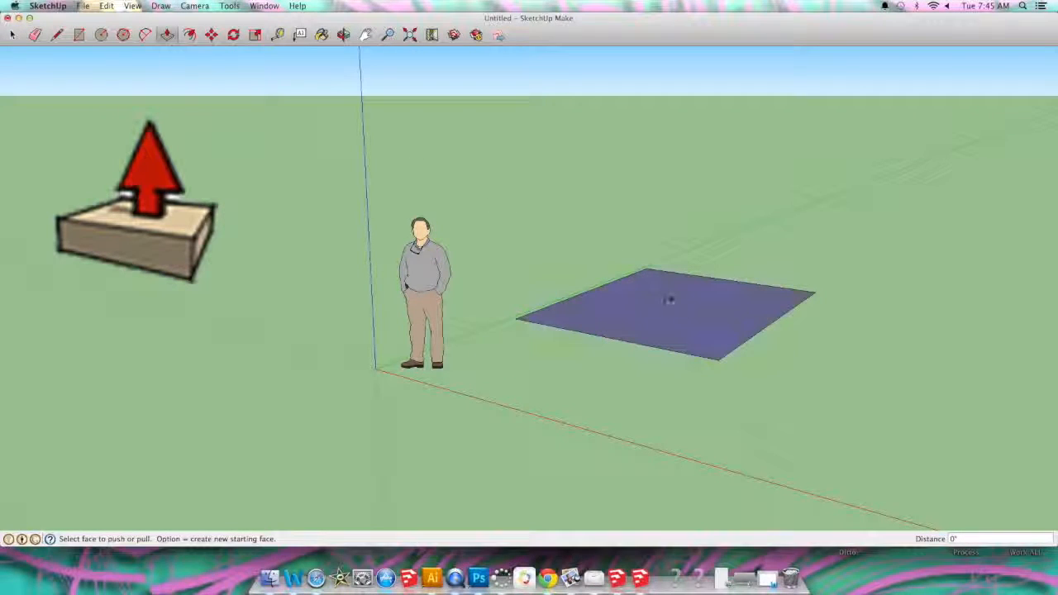
left_click_drag(670, 301, 654, 154)
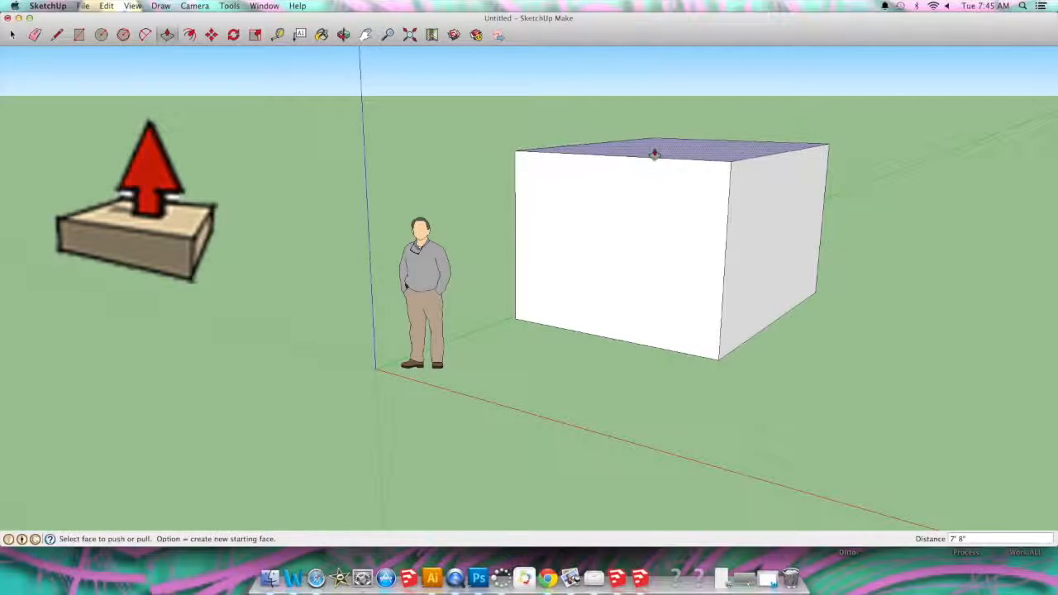
View the box from higher up and farther away, panning it to the middle of the drawing area.
left_click(343, 35)
left_click_drag(825, 206, 826, 333)
scroll(792, 299, "down", 3)
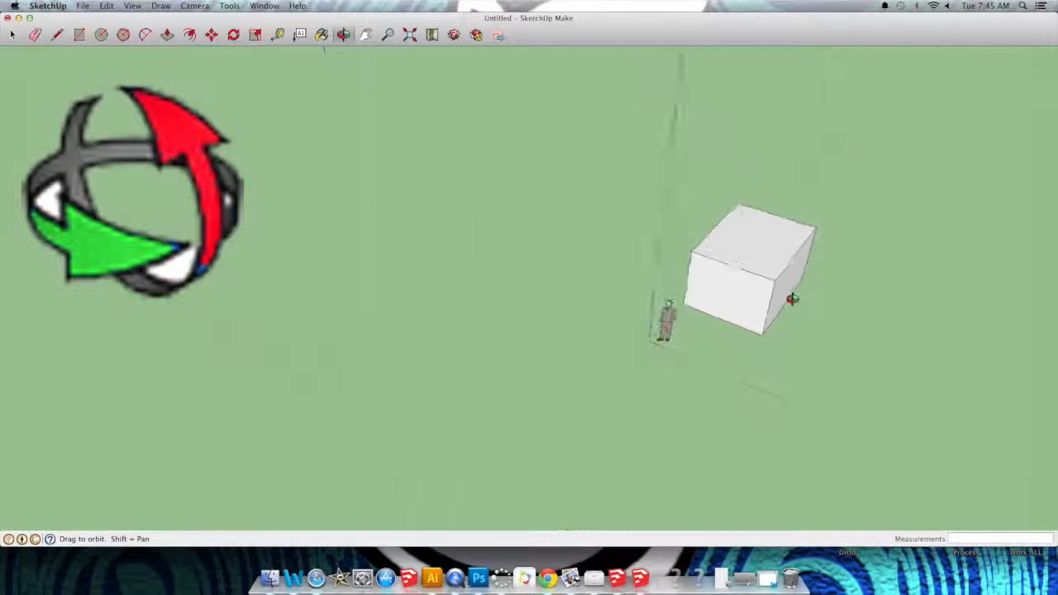
scroll(792, 299, "down", 1)
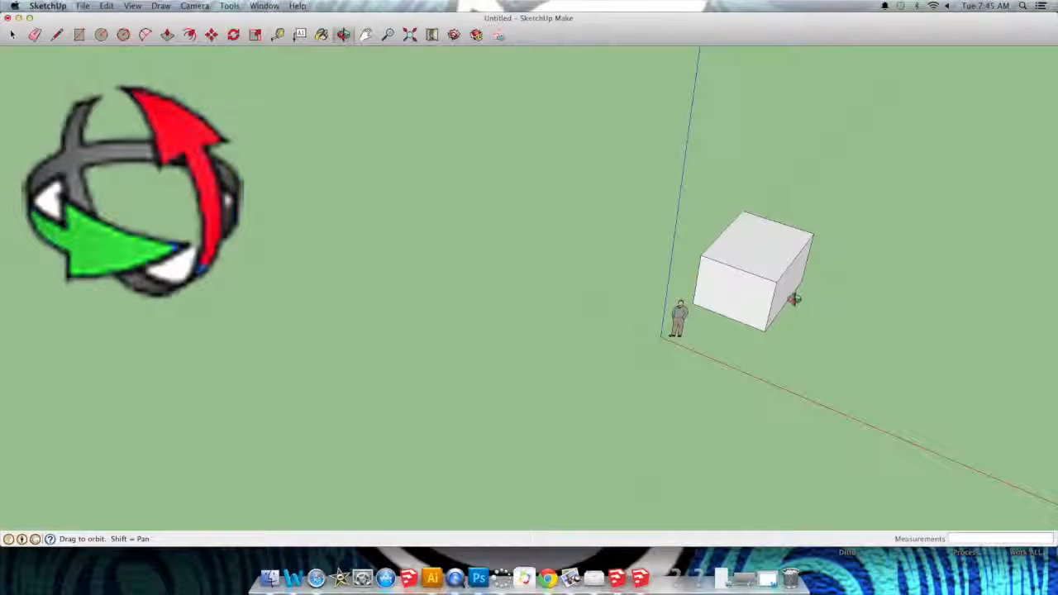
left_click(365, 35)
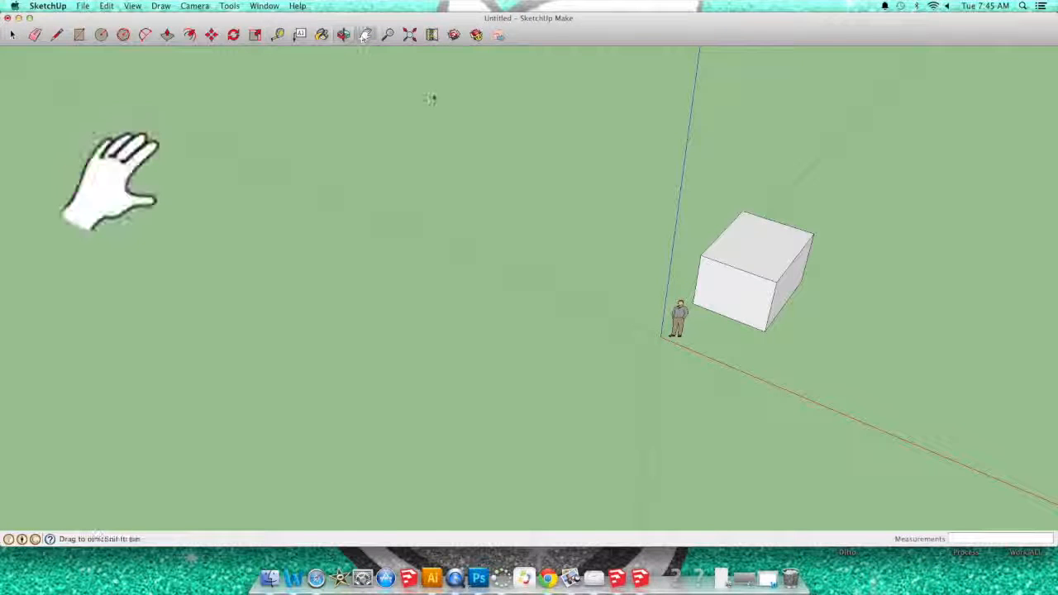
left_click_drag(728, 287, 521, 282)
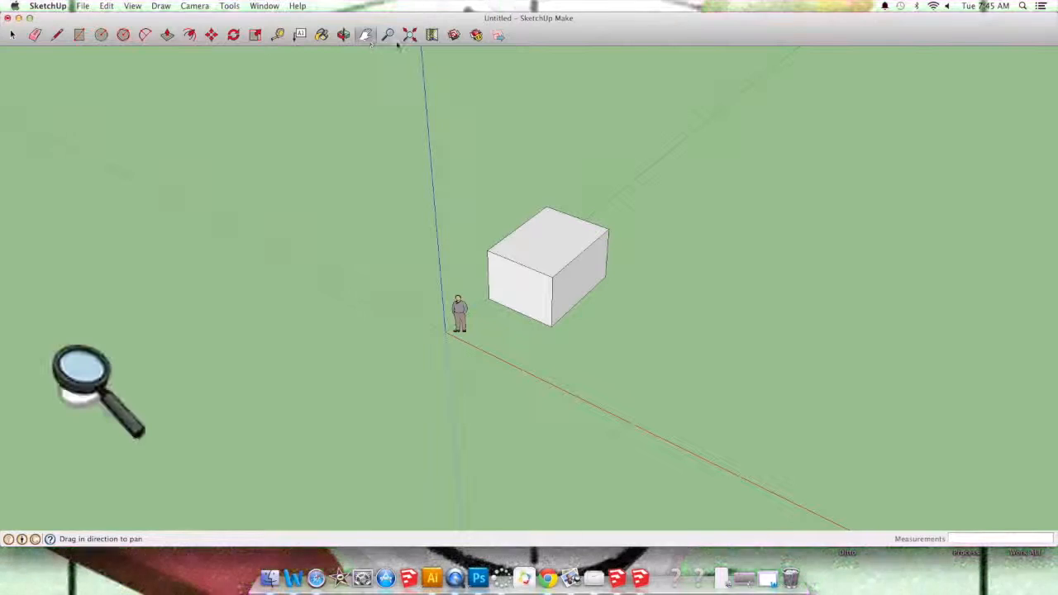
Inspect the box and figure at close and distant zoom levels, finishing with a zoom to the model's extents.
scroll(596, 283, "down", 5)
scroll(567, 279, "up", 5)
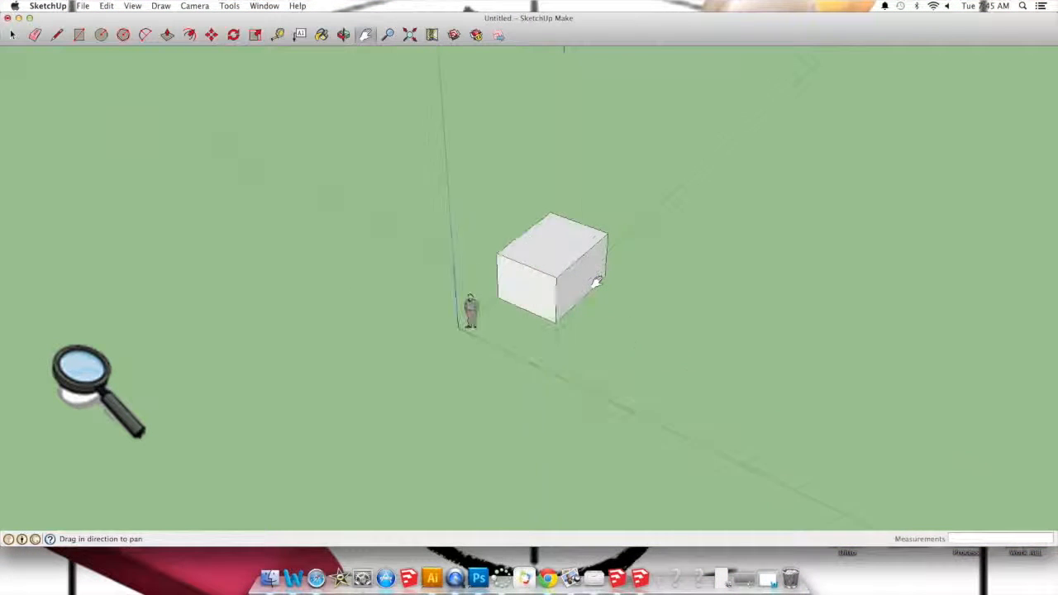
scroll(612, 276, "up", 1)
scroll(479, 309, "down", 1)
scroll(450, 252, "up", 4)
scroll(459, 273, "down", 3)
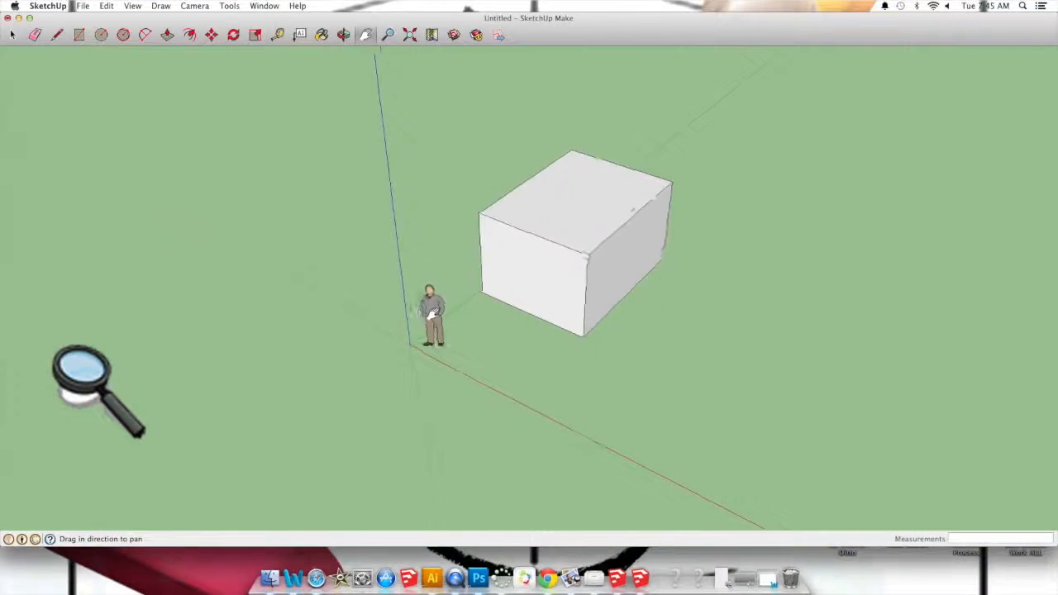
scroll(463, 289, "up", 5)
scroll(472, 310, "down", 4)
scroll(668, 219, "up", 4)
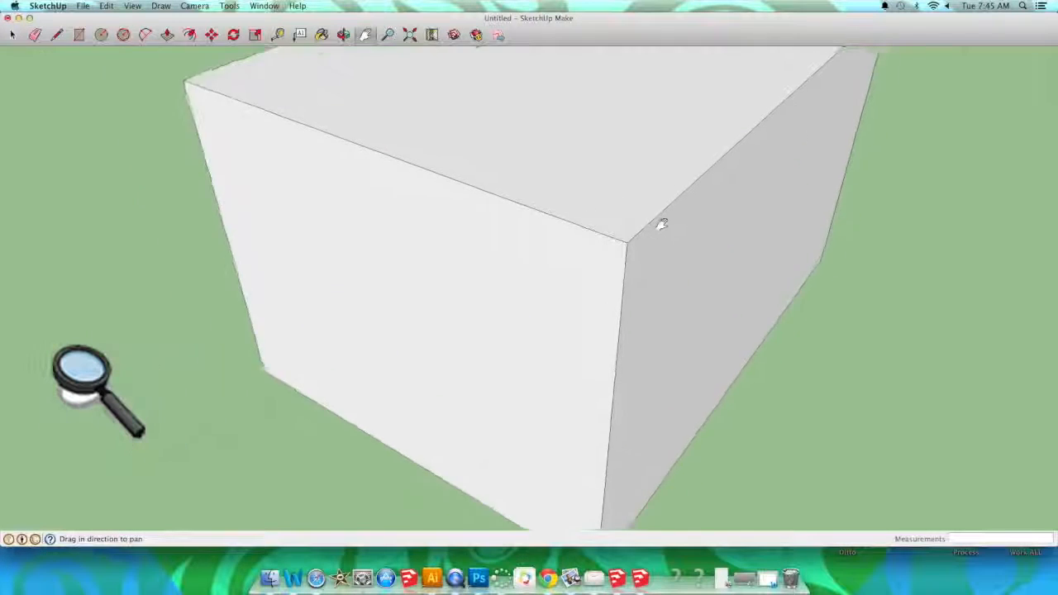
scroll(668, 220, "down", 4)
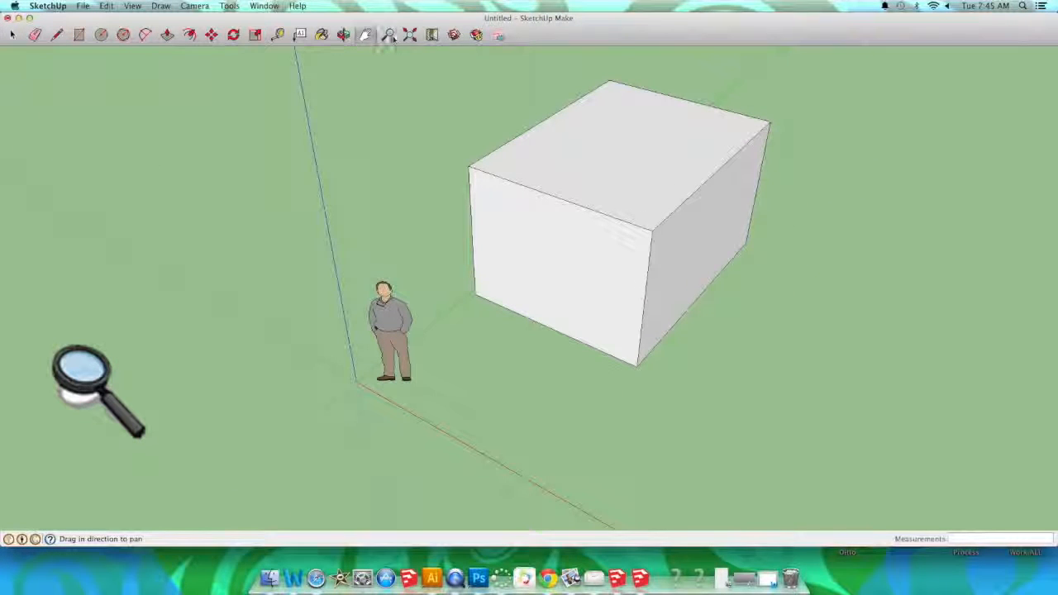
scroll(419, 75, "down", 10)
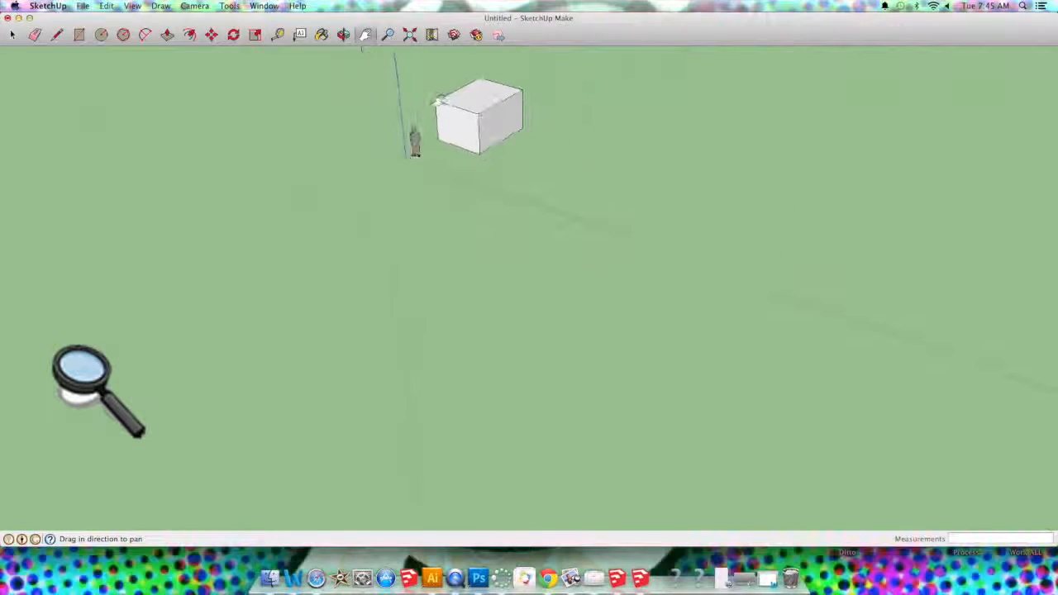
scroll(450, 109, "up", 2)
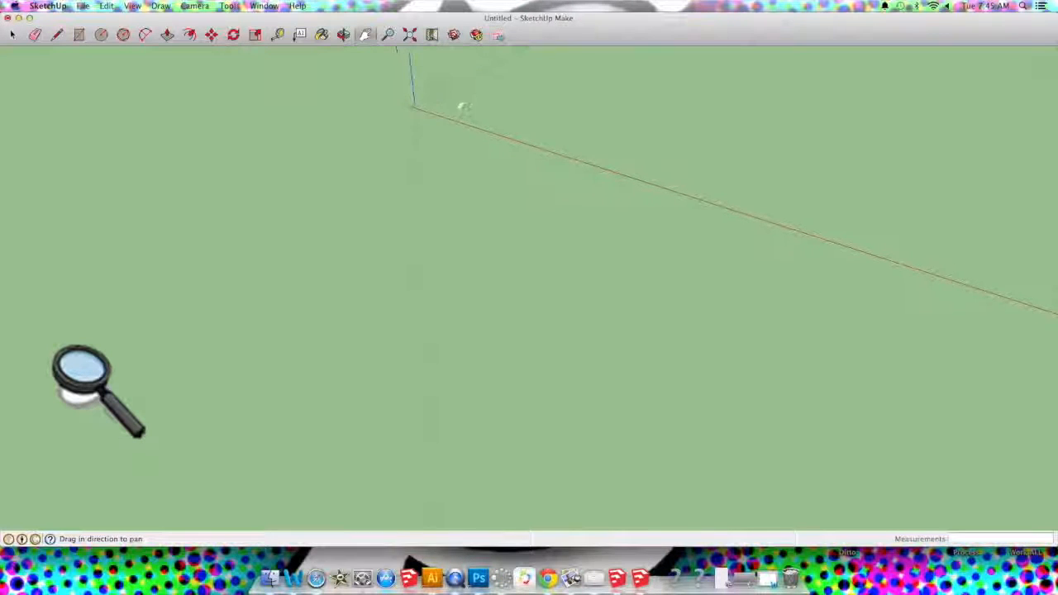
left_click(411, 38)
scroll(450, 134, "down", 4)
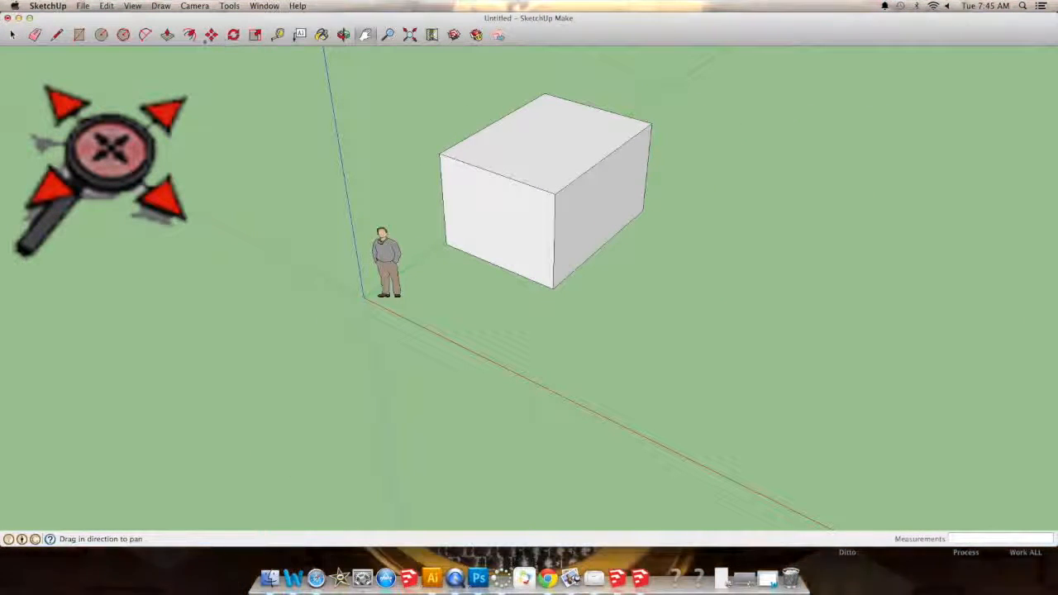
Draw a circle with a radius of about 3' 2" on the box's front face and push it about 13' 1" through the box.
left_click(101, 35)
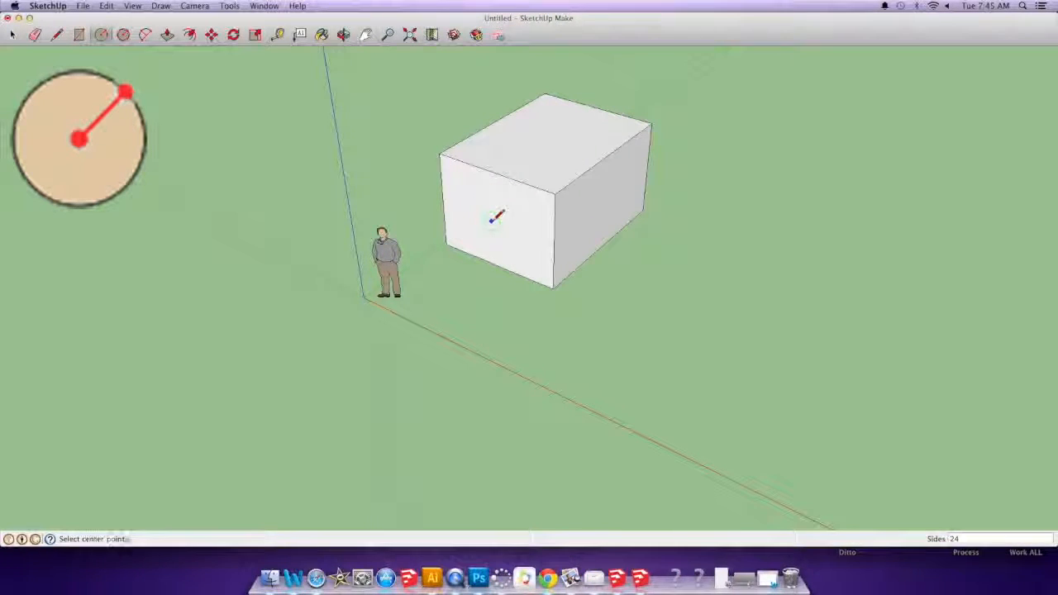
left_click(522, 208)
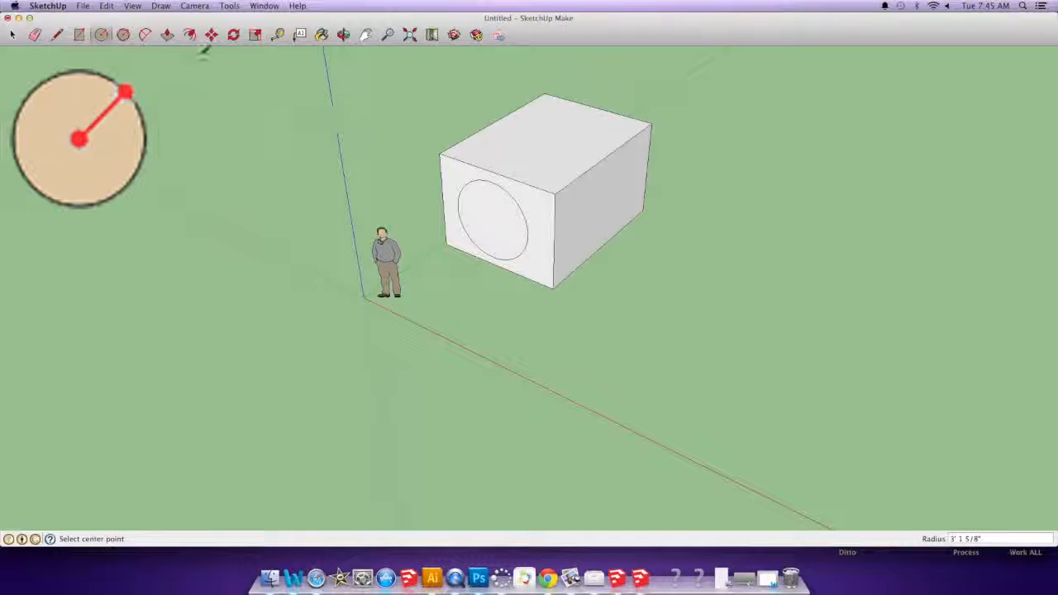
key("p")
left_click_drag(488, 232, 609, 213)
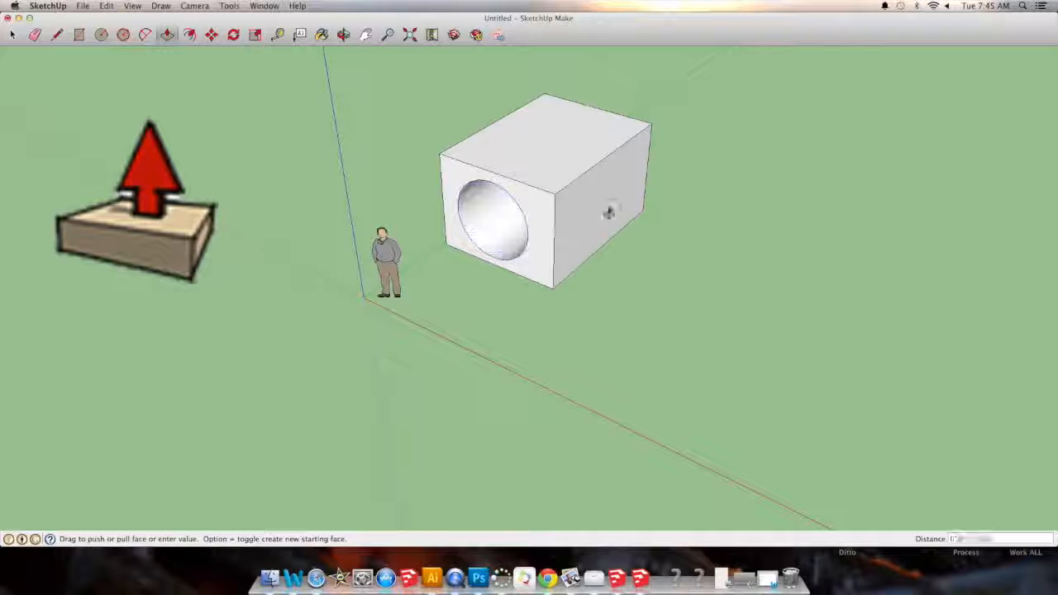
mouse_move(652, 175)
left_mouse_down()
mouse_move(667, 161)
mouse_move(653, 170)
left_mouse_up()
Draw a hexagon centred on the box's top face and pull it up about 3' 1" with Push/Pull.
left_click(344, 34)
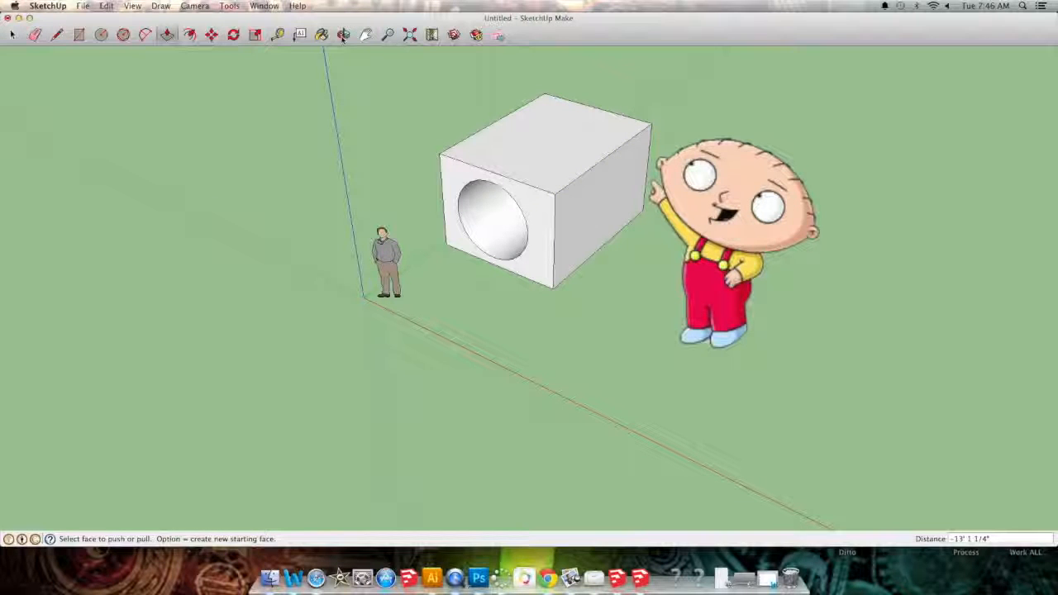
left_click_drag(384, 173, 294, 92)
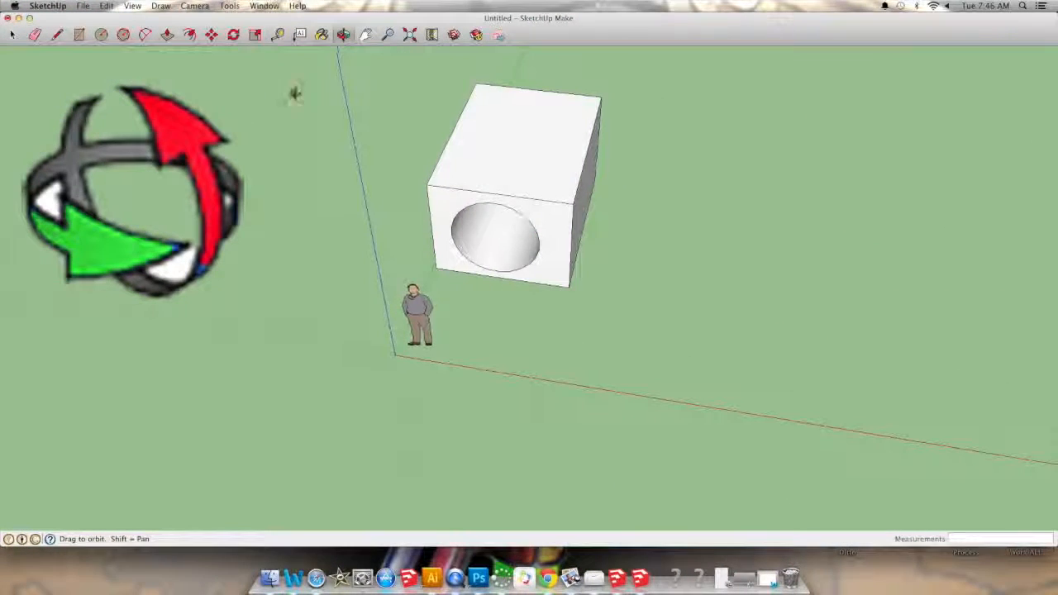
left_click(516, 139)
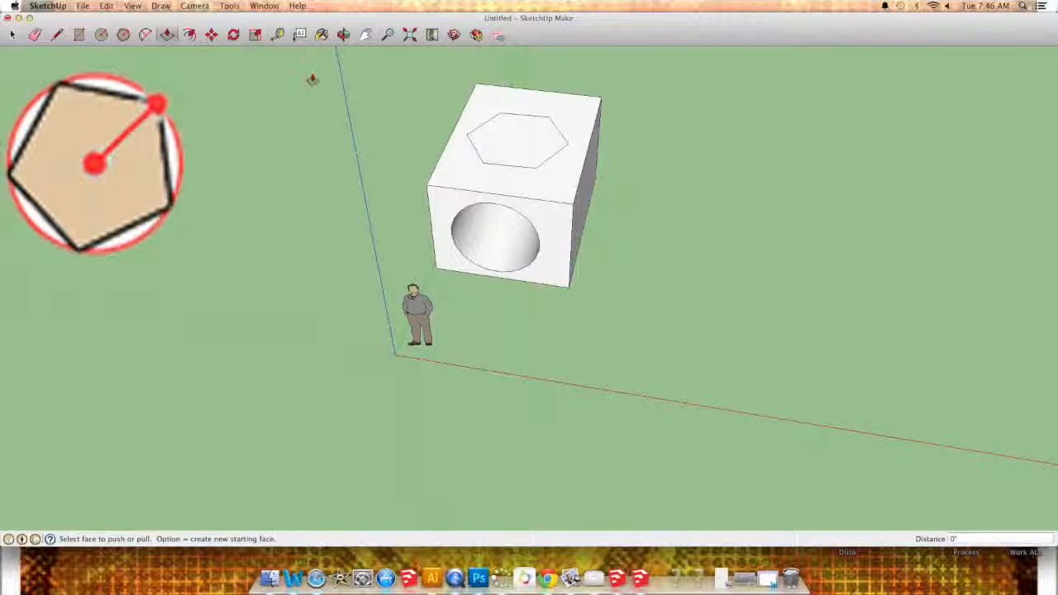
left_click_drag(528, 142, 518, 105)
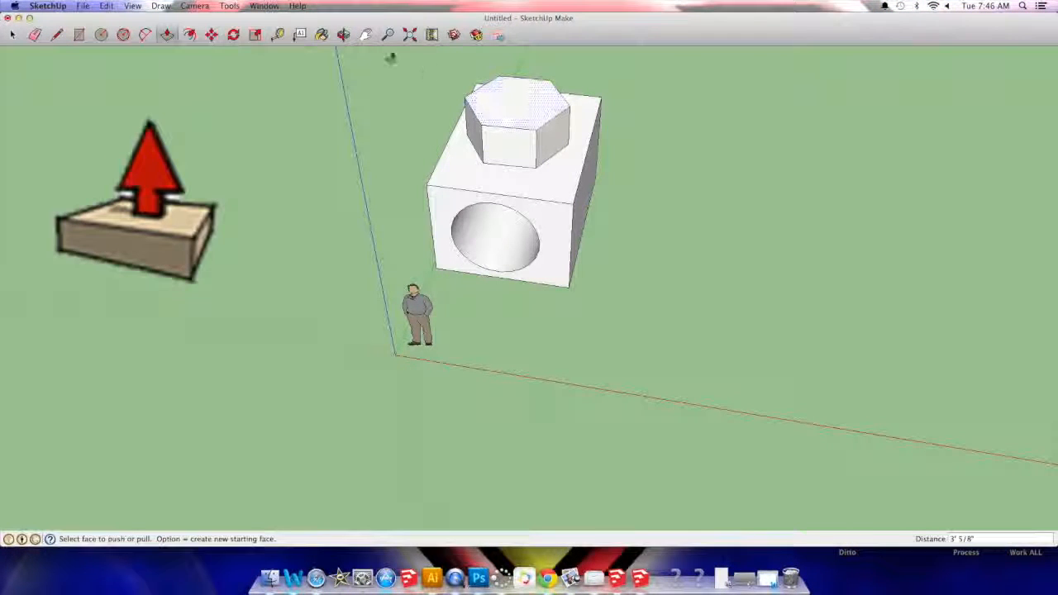
Draw a rectangle about 2' 7" by 2' 2" on the box's side face and pull it outward about 2' 6".
left_click(343, 34)
left_click_drag(739, 239, 569, 160)
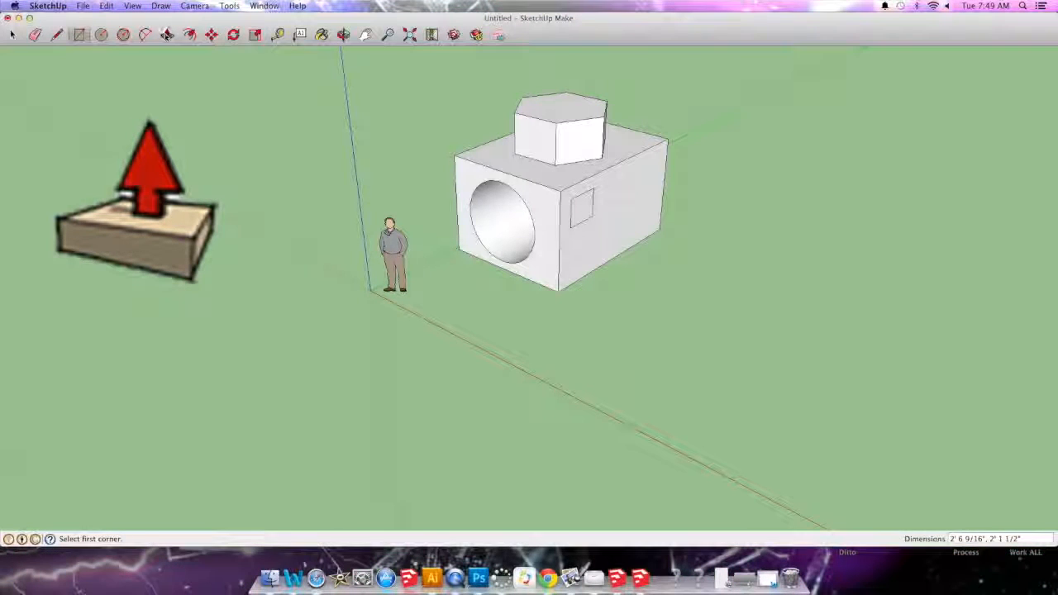
key("p")
left_click_drag(588, 219, 612, 224)
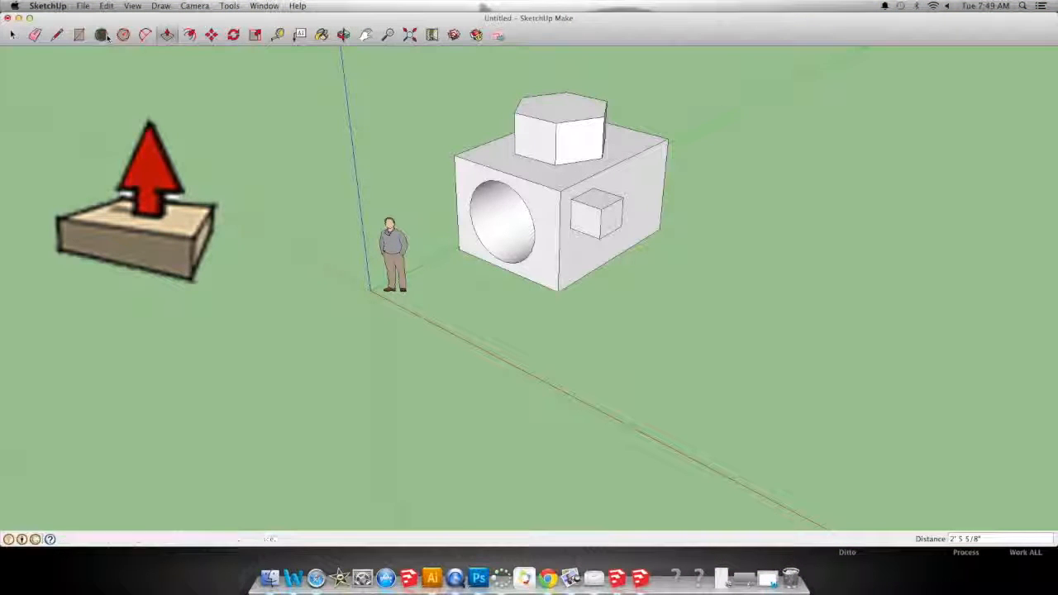
Draw a circle of about 2' 4" radius across the side face's upper edge, pulling its lower part outward and its upper part about 1' 7" inward.
left_click(639, 172)
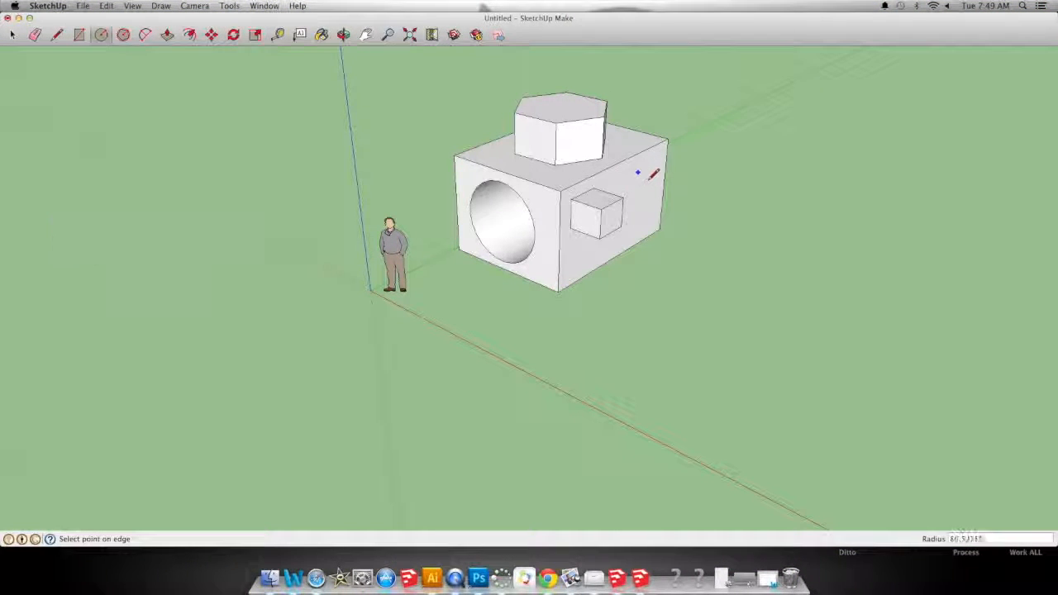
left_click(650, 184)
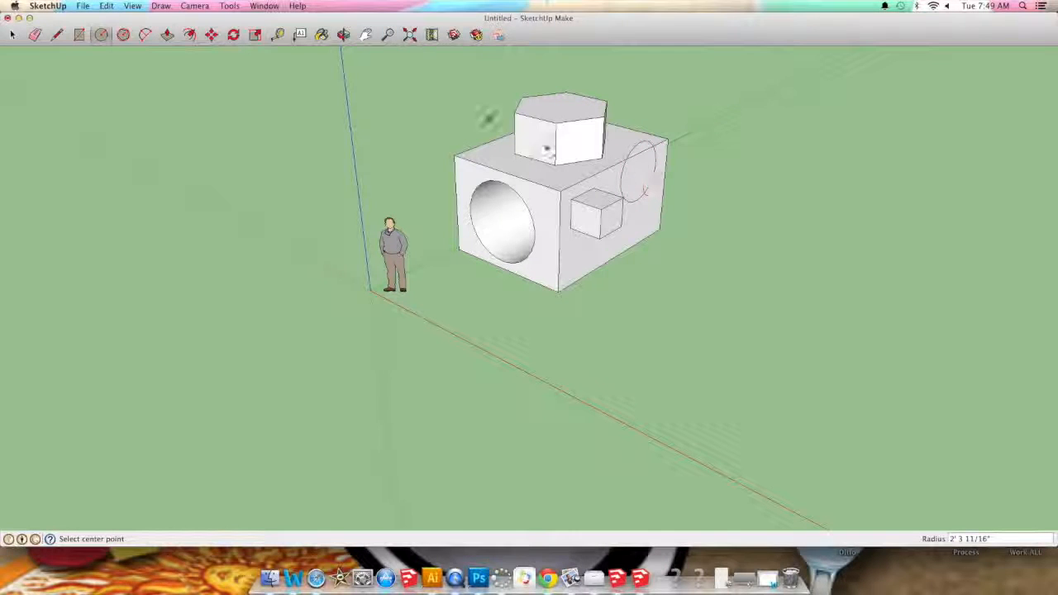
left_click(167, 35)
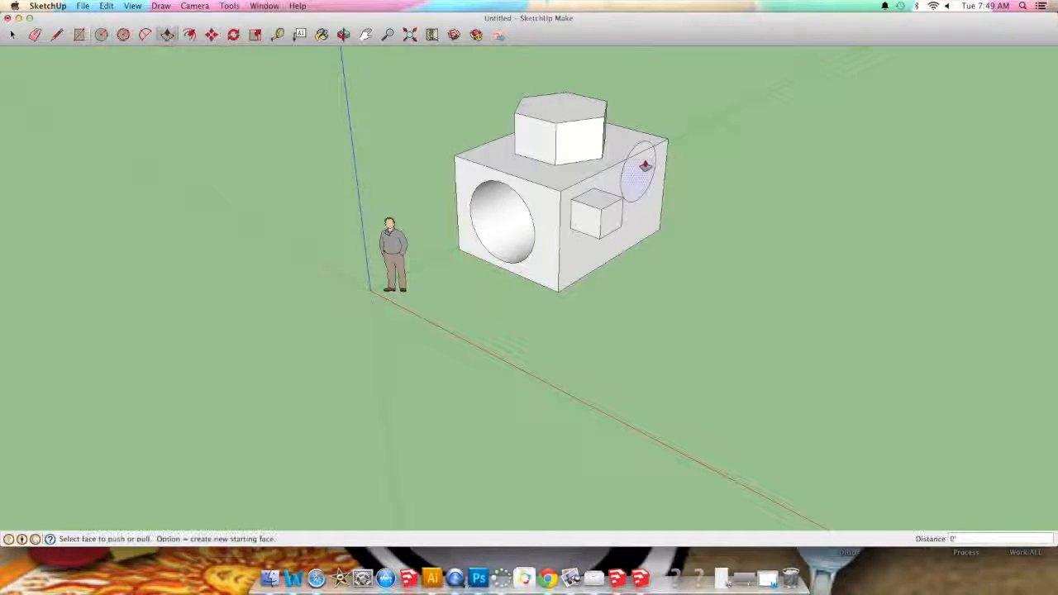
left_click(643, 169)
left_click(639, 155)
left_click(639, 155)
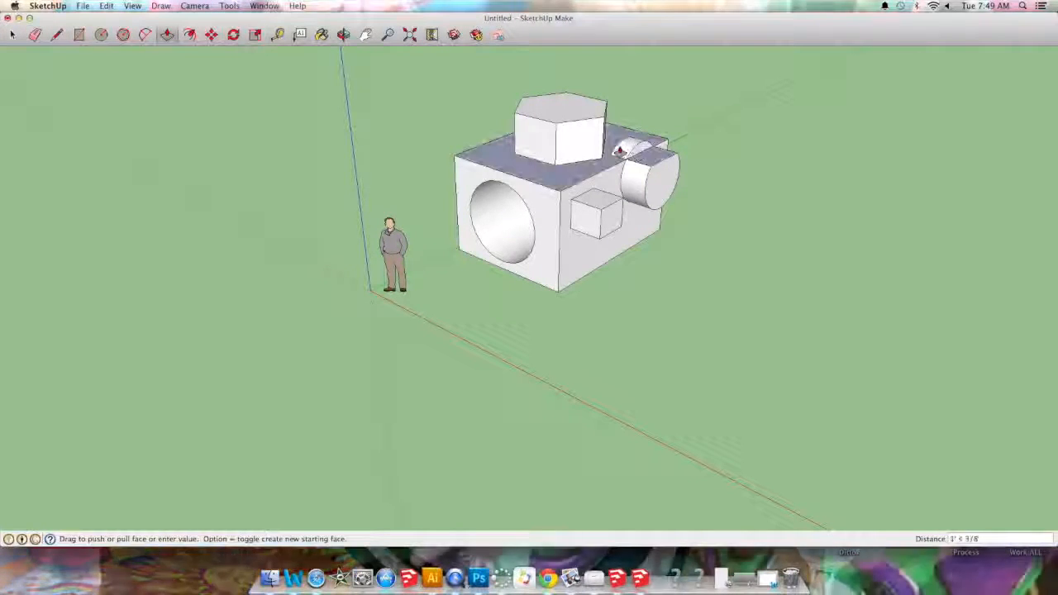
left_click(619, 151)
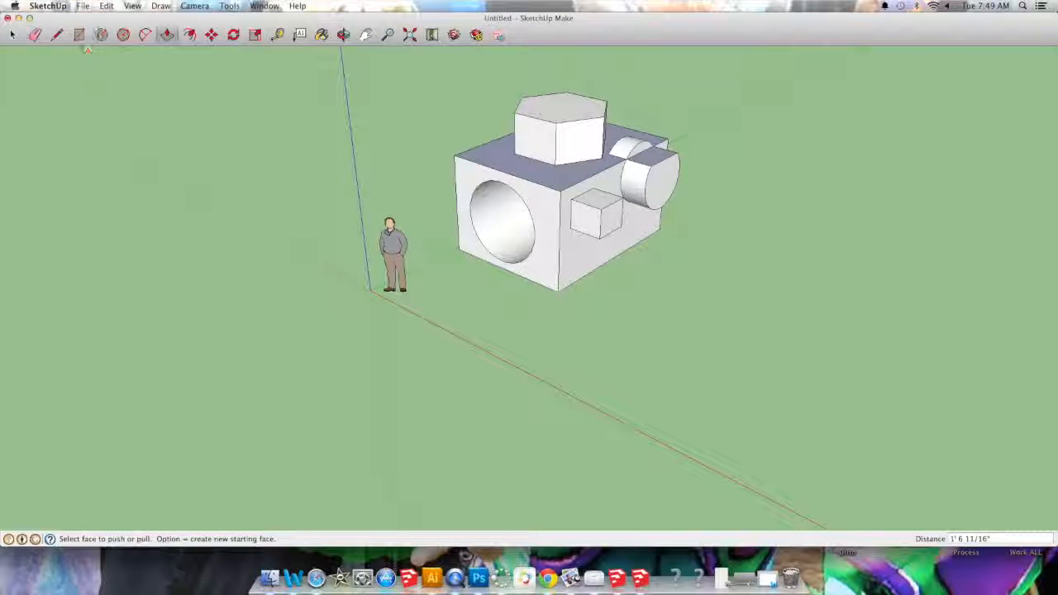
Draw a diagonal line about 4' 9" long across the front face's corner beside the hole and push the triangle in about 11".
left_click(58, 34)
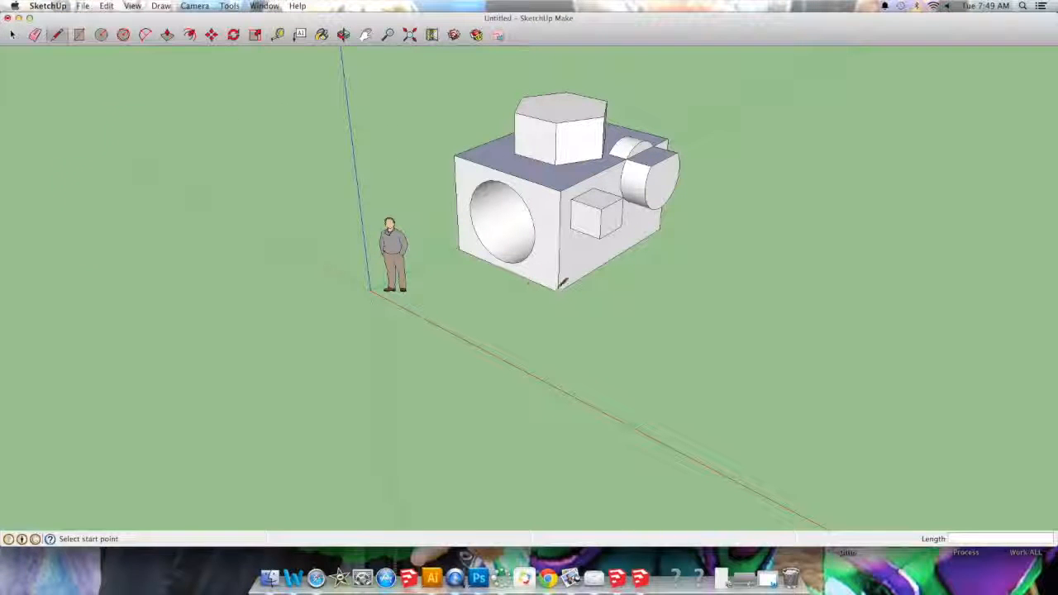
left_click(559, 241)
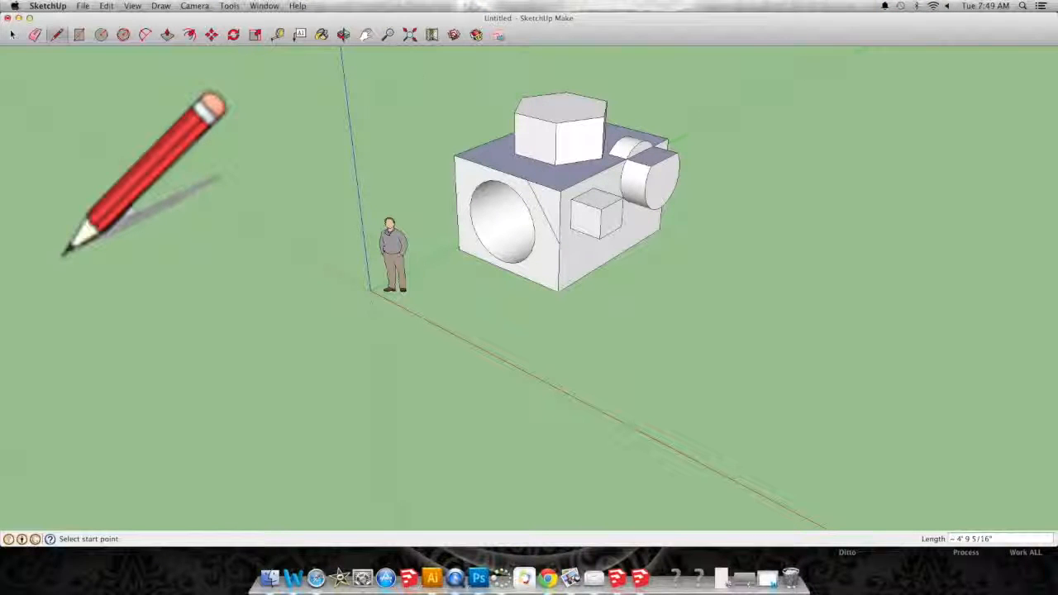
key("p")
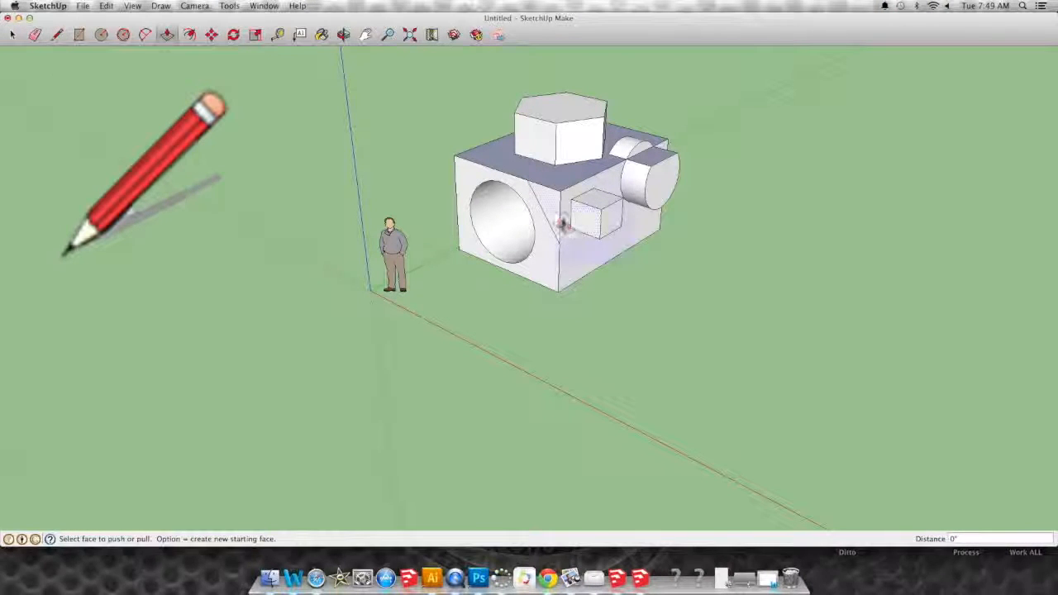
left_click(561, 214)
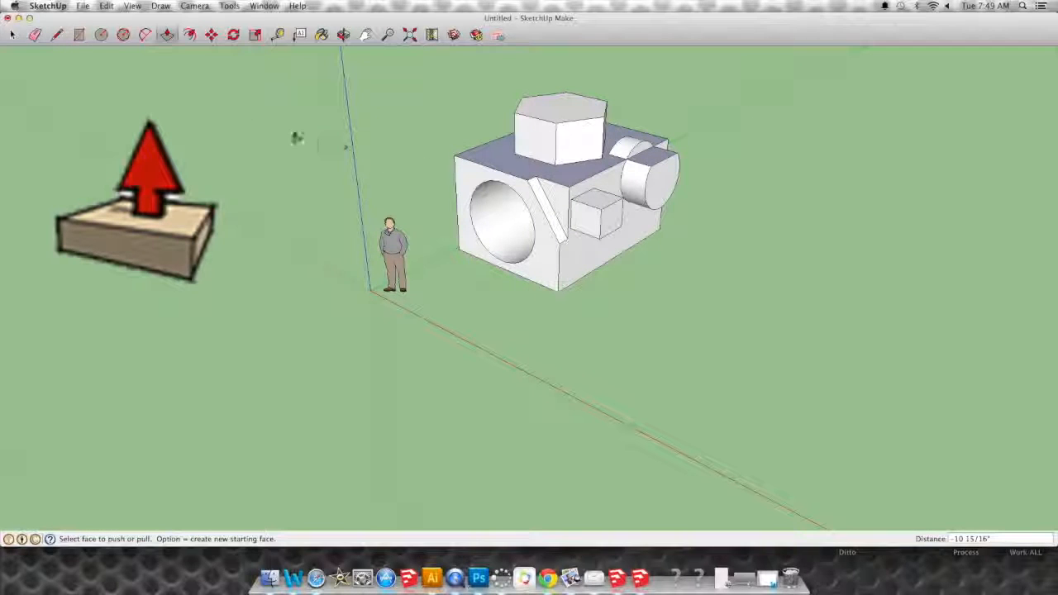
Draw an arc with a bulge of about 3' 9" along the box's front bottom edge and pull its face up about 9".
left_click(146, 35)
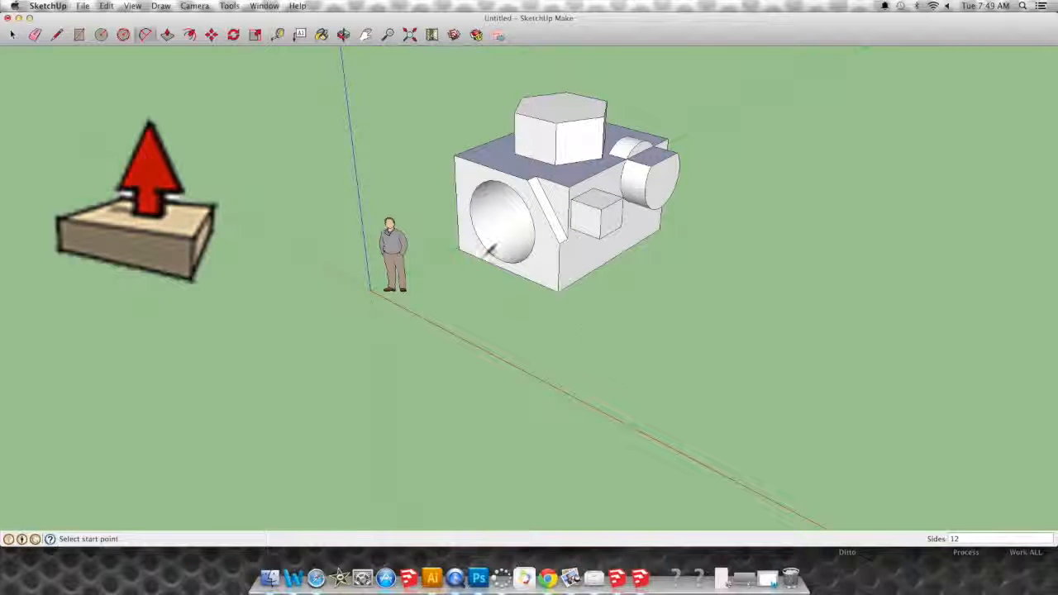
key("a")
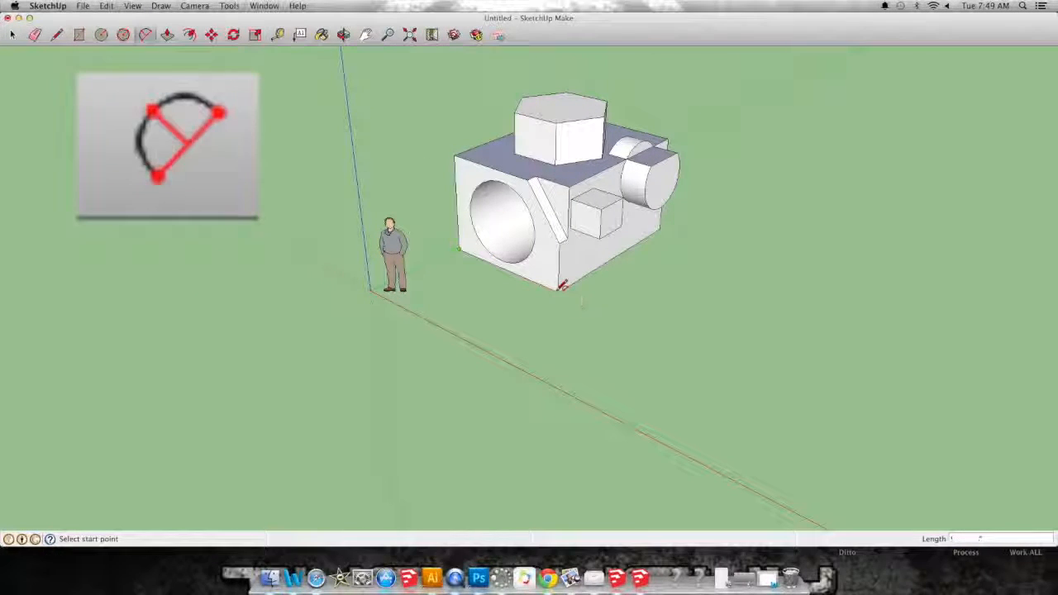
left_click(496, 296)
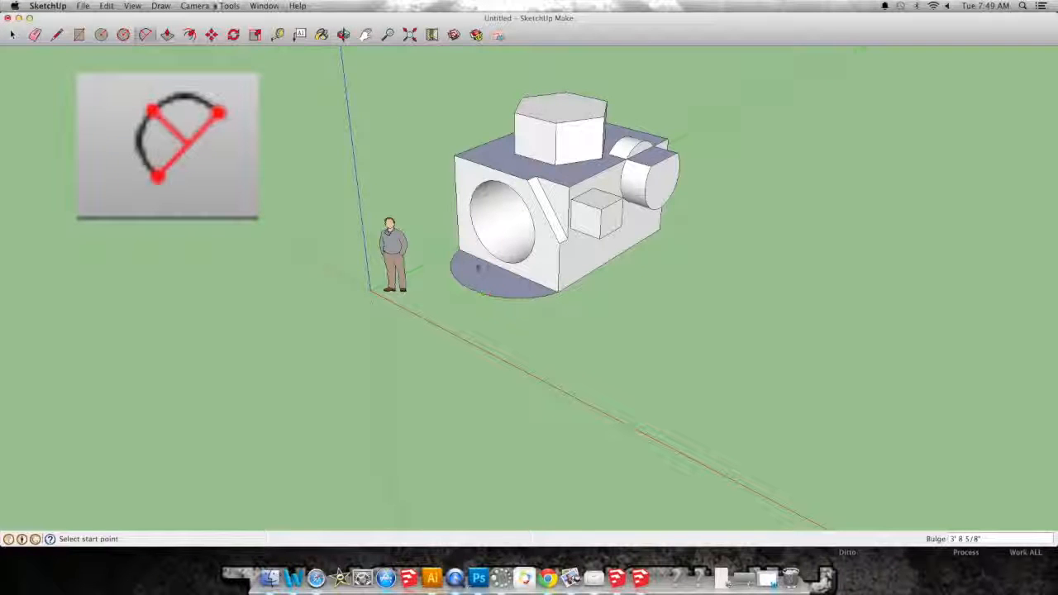
left_click(167, 34)
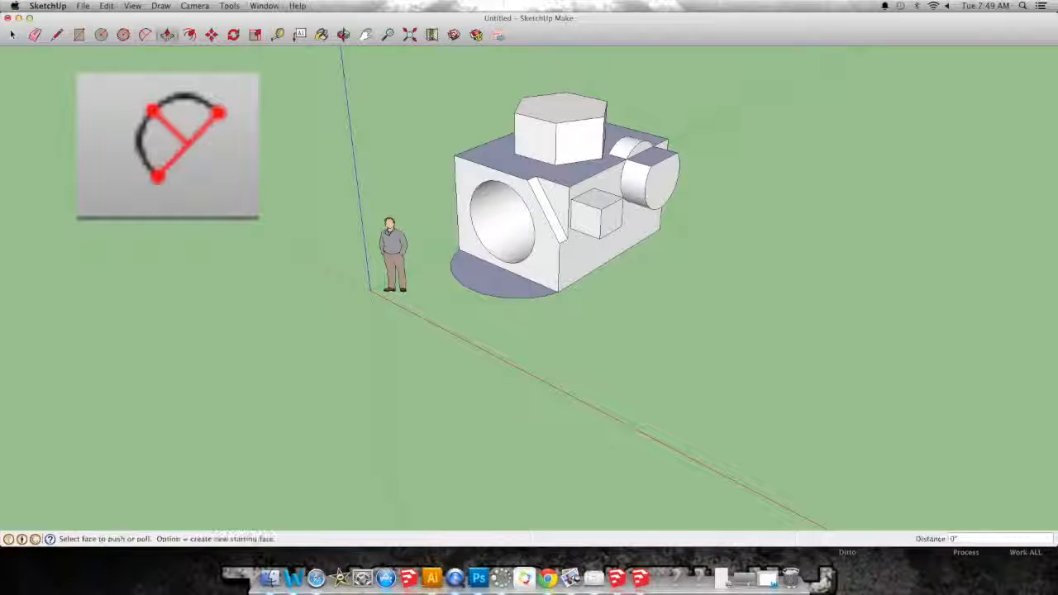
left_click(496, 273)
key("Escape")
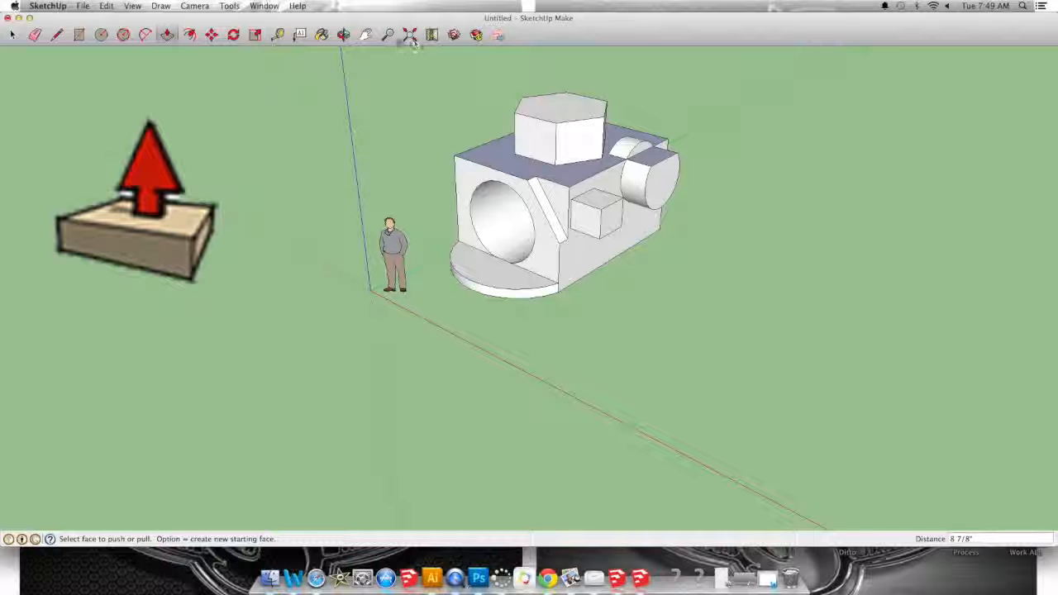
Orbit around the model to examine its blank side, front and side attachments, finishing with a more distant view.
left_click(343, 34)
left_click_drag(397, 124, 444, 243)
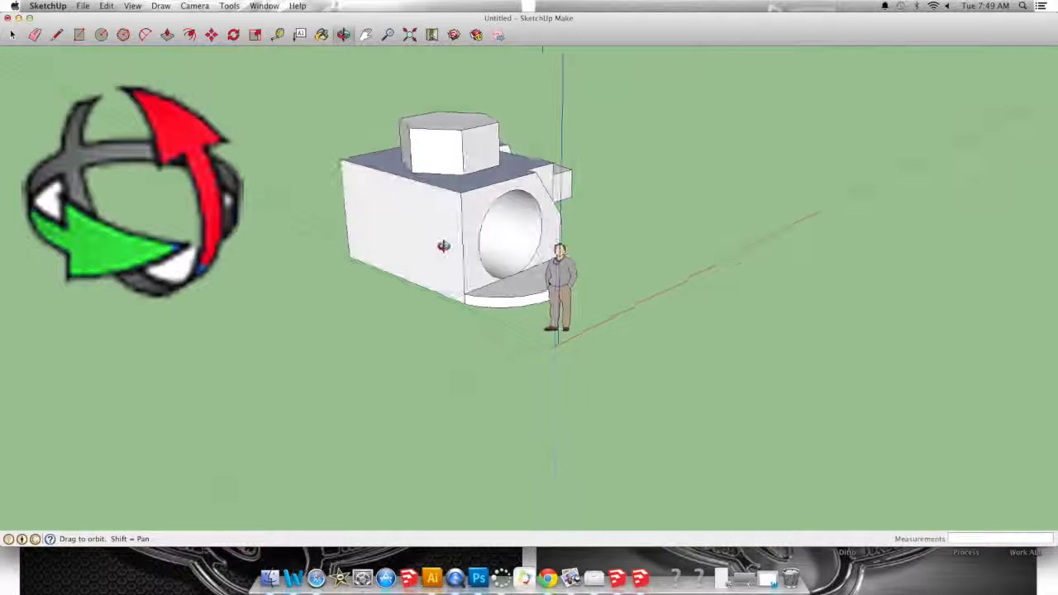
left_click_drag(371, 191, 327, 279)
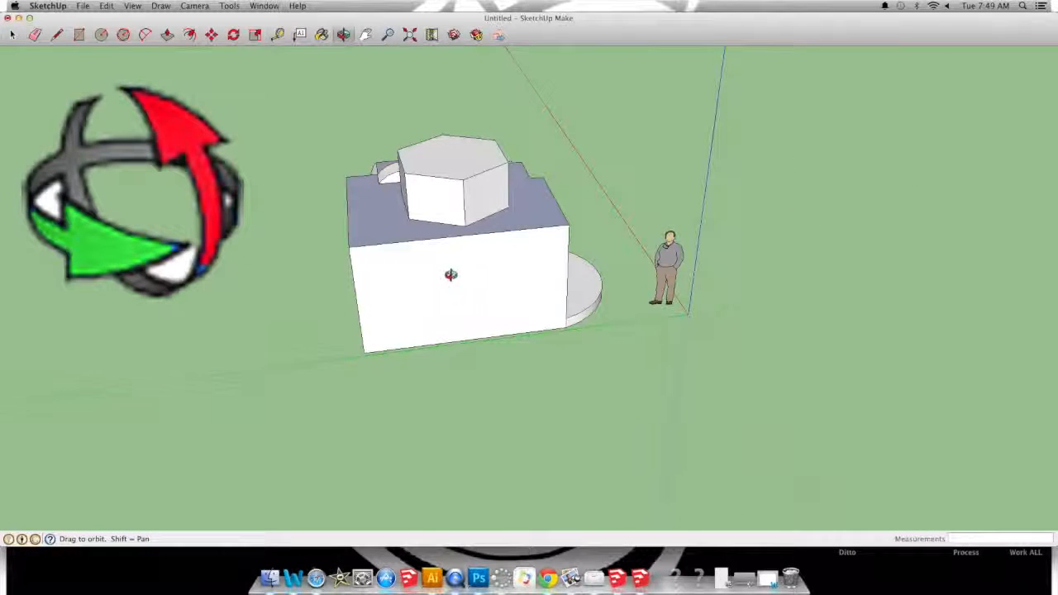
left_click_drag(450, 274, 581, 328)
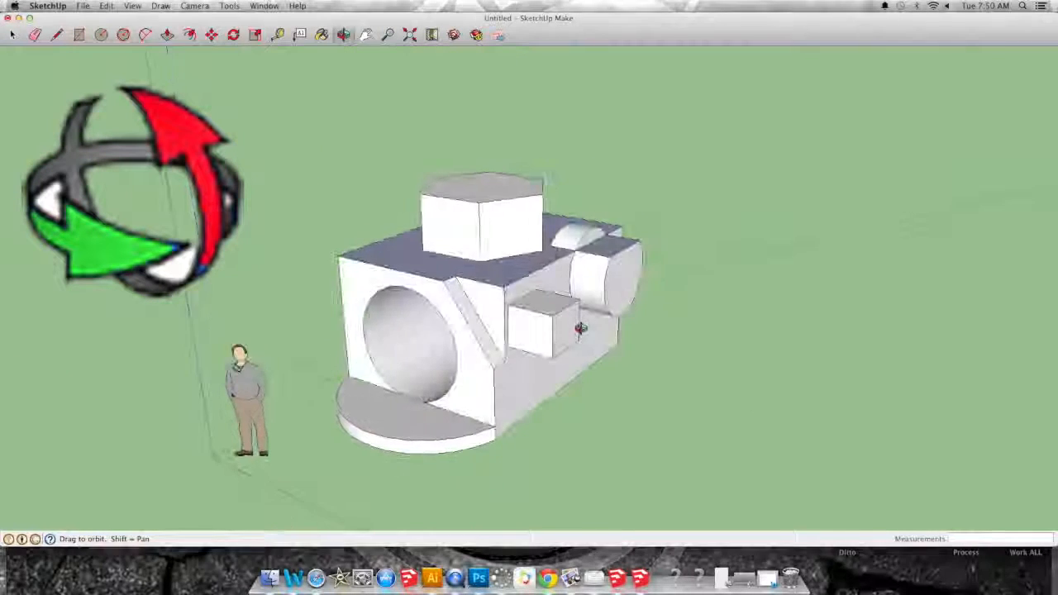
scroll(581, 328, "down", 5)
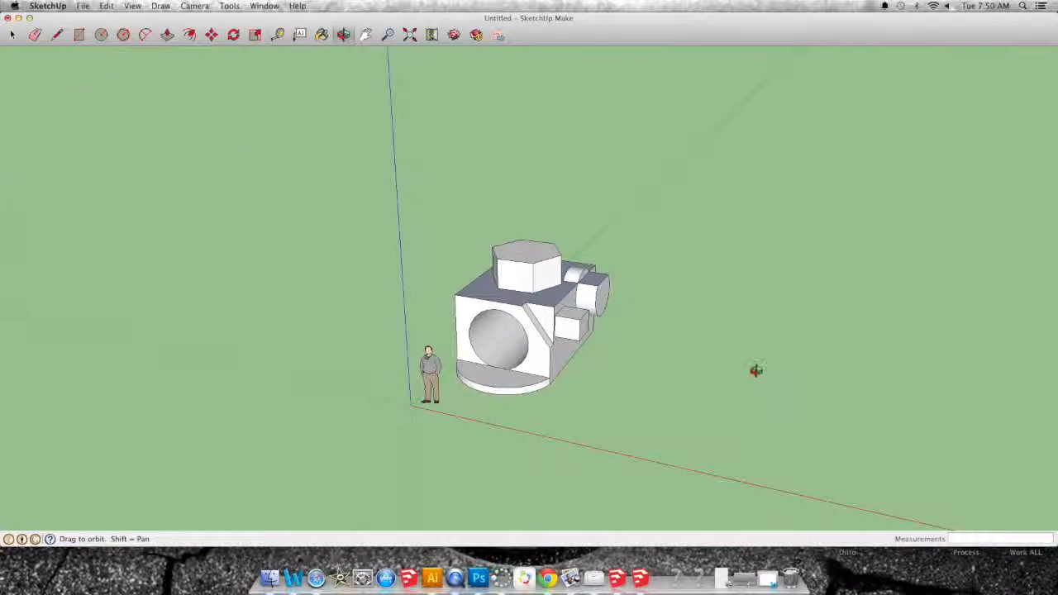